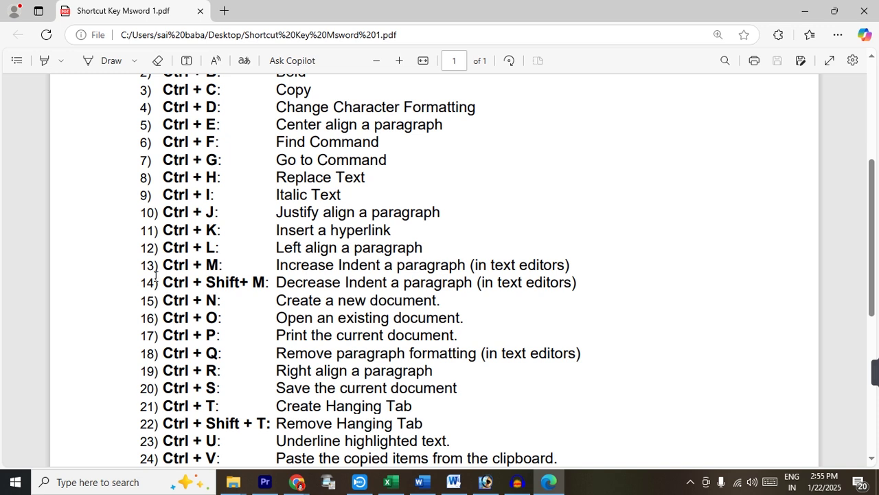
- Examine the full list of Ctrl shortcuts in the PDF, including the Ctrl + Shift + M and Ctrl + Shift + T entries
drag(163, 283, 267, 283)
click(261, 351)
scroll(251, 354, down, 2)
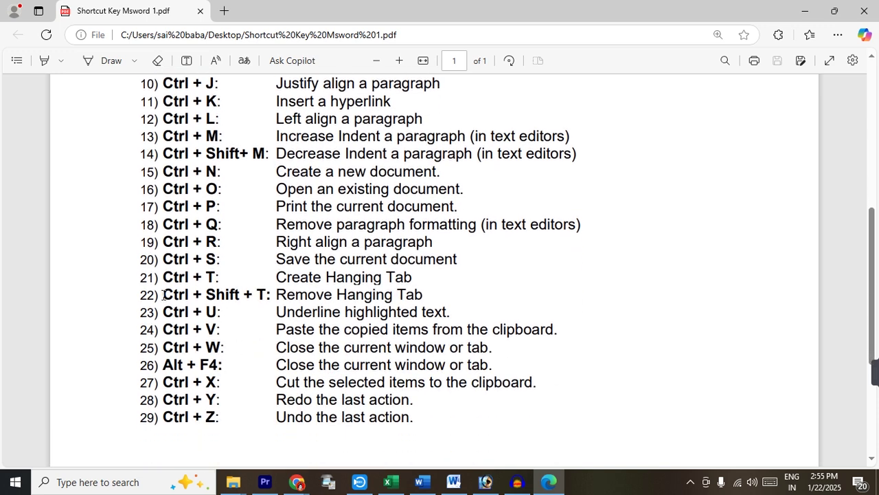
drag(163, 294, 318, 294)
click(347, 356)
scroll(307, 366, down, 2)
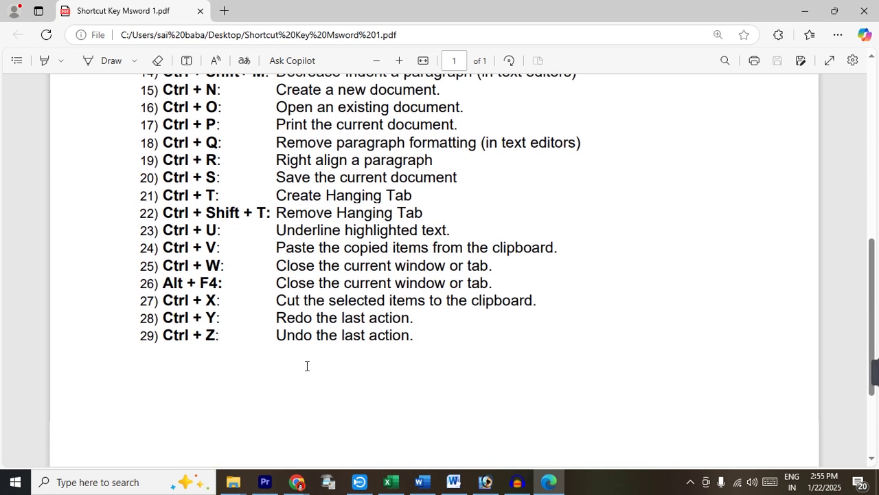
scroll(307, 366, up, 5)
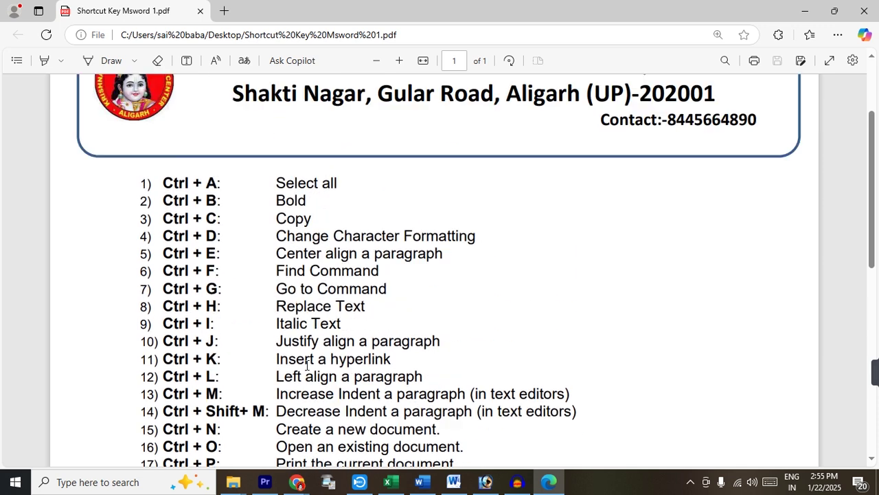
scroll(307, 365, up, 2)
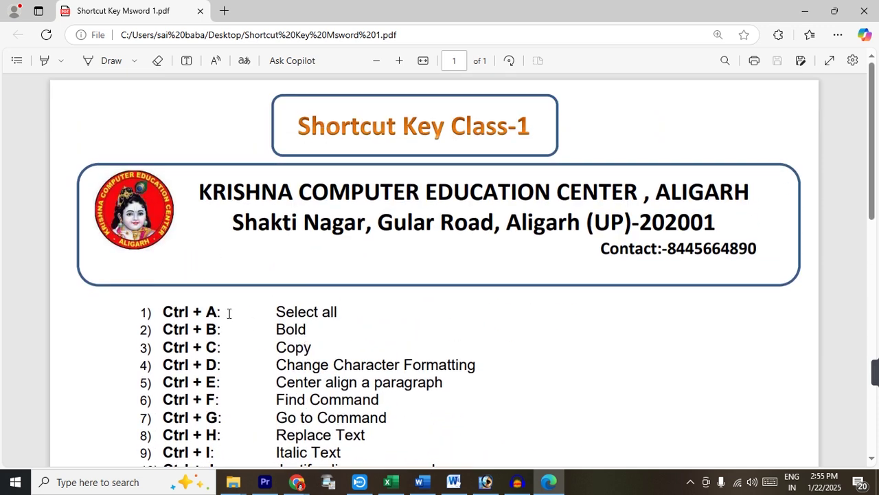
scroll(229, 313, down, 7)
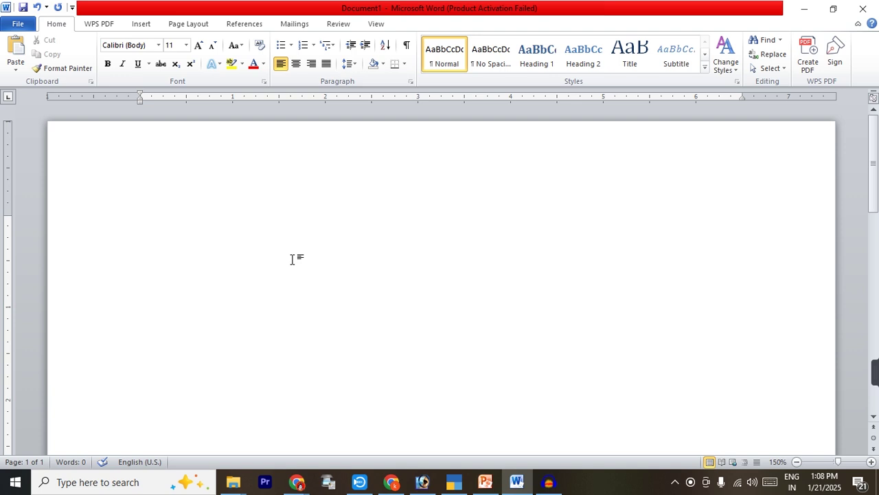
- Fill the blank Word document with sample paragraphs using =rand()
text(=rand())
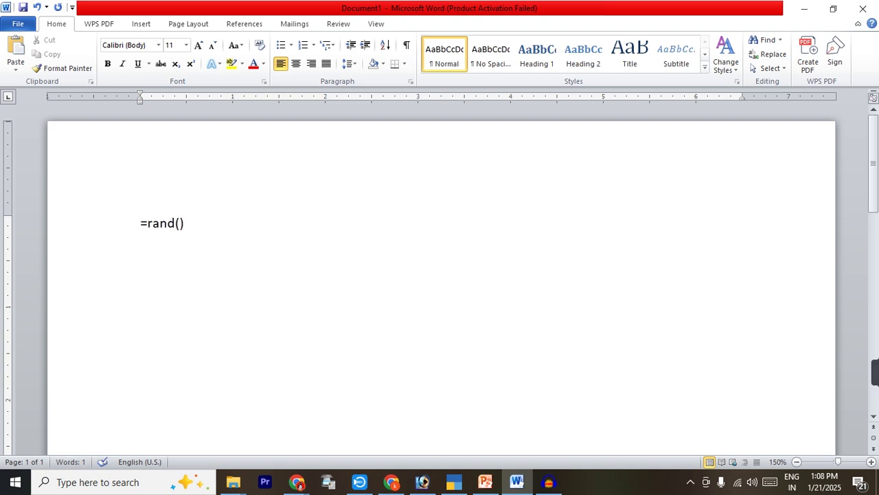
key(Return)
scroll(357, 228, up, 2)
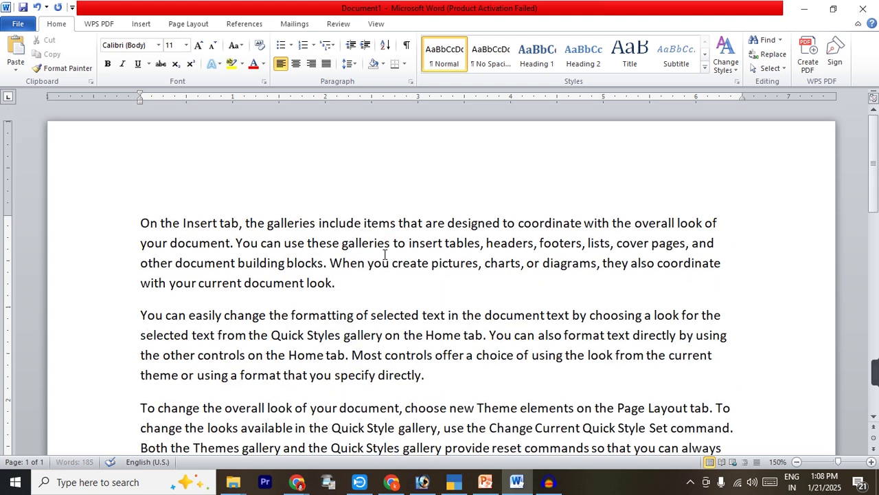
scroll(385, 253, down, 2)
scroll(388, 259, up, 2)
- Select all of the document's text, look over the selection and clear it
click(769, 68)
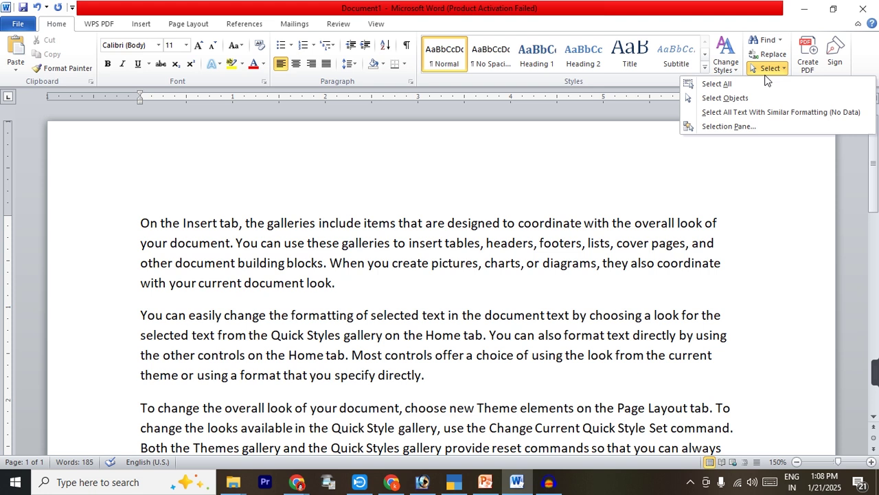
click(750, 231)
key(ctrl+a)
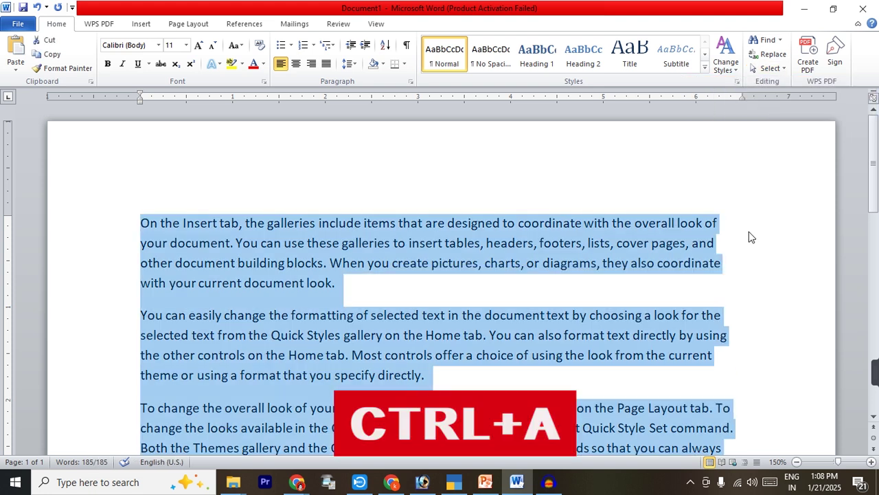
scroll(750, 237, down, 1)
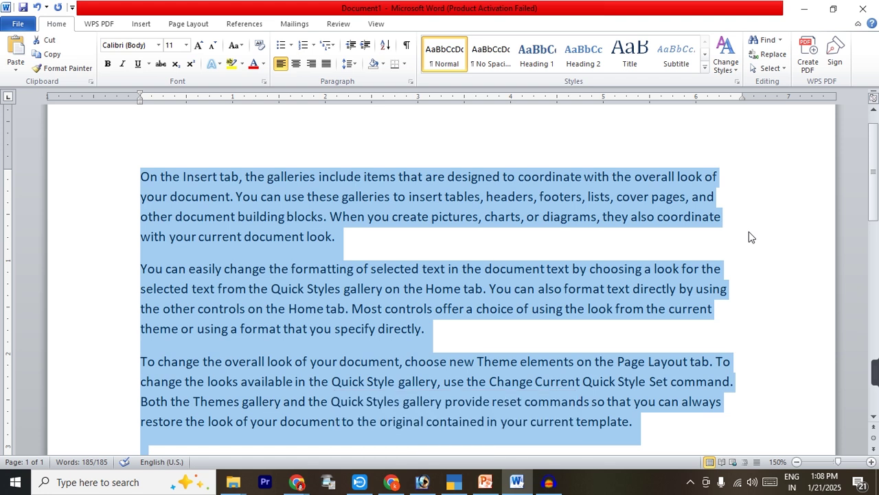
click(750, 237)
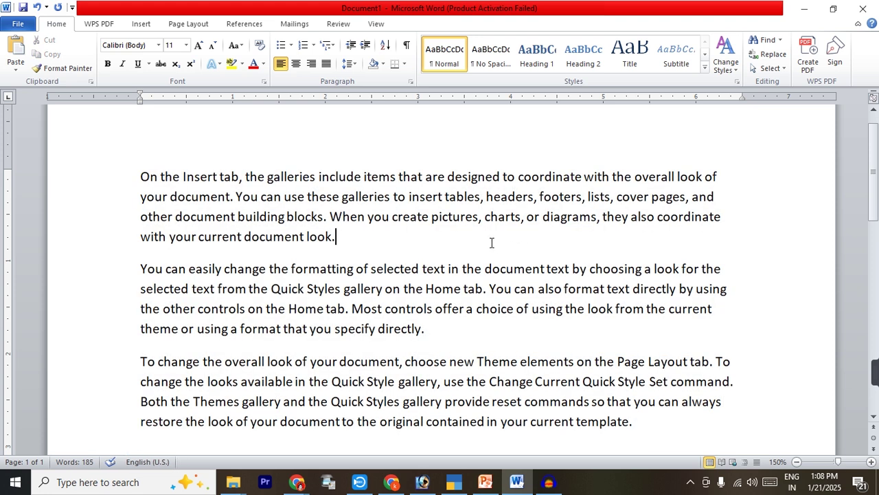
drag(330, 217, 456, 220)
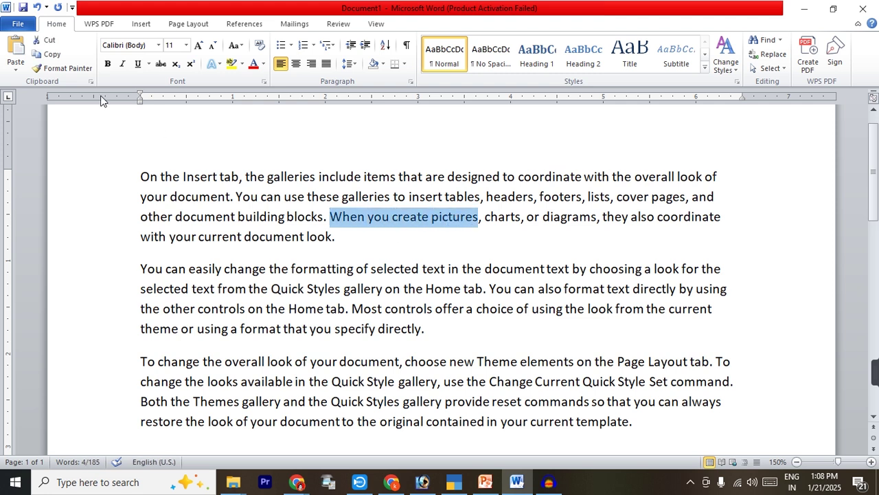
click(107, 63)
click(108, 64)
click(357, 269)
- Make the phrase "When you create pictures" in the first paragraph bold
drag(331, 217, 457, 220)
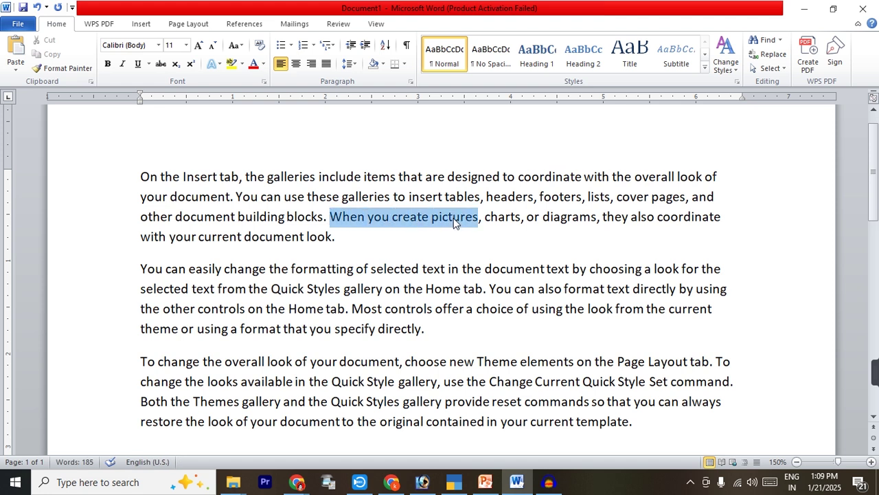
key(ctrl+b)
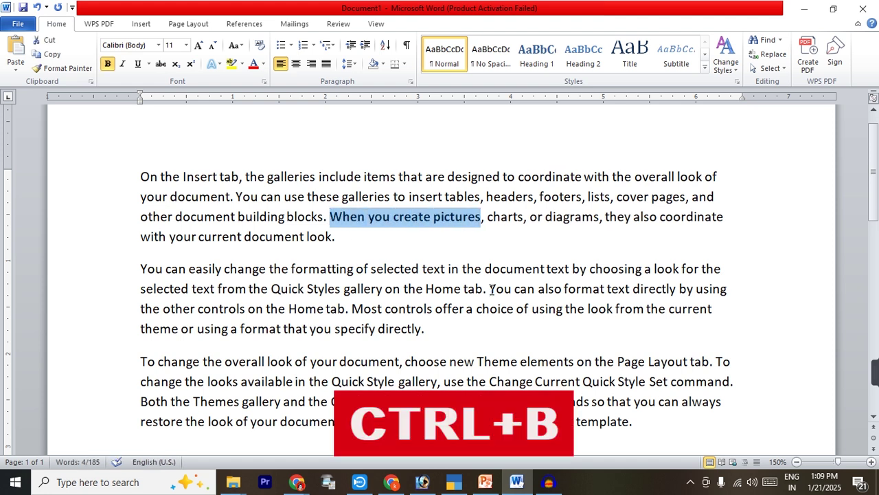
click(500, 360)
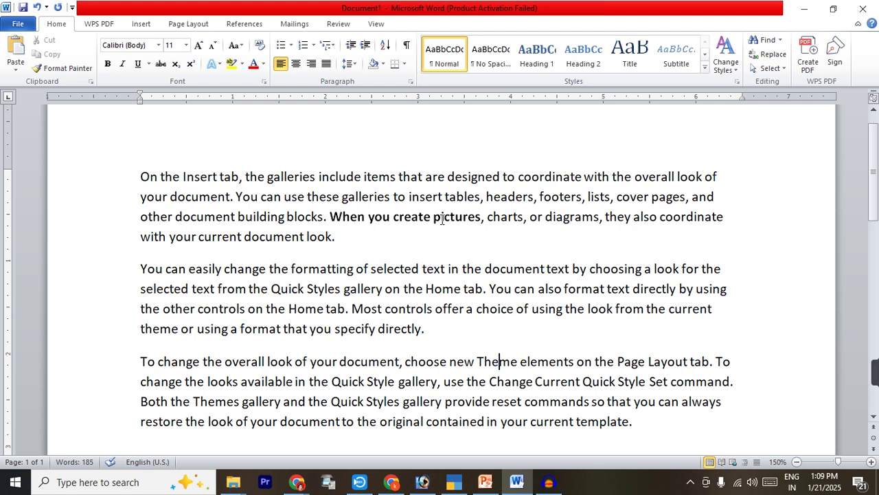
- Copy the bold phrase "When you create pictures" and paste it at the end of the second paragraph
drag(332, 220, 459, 230)
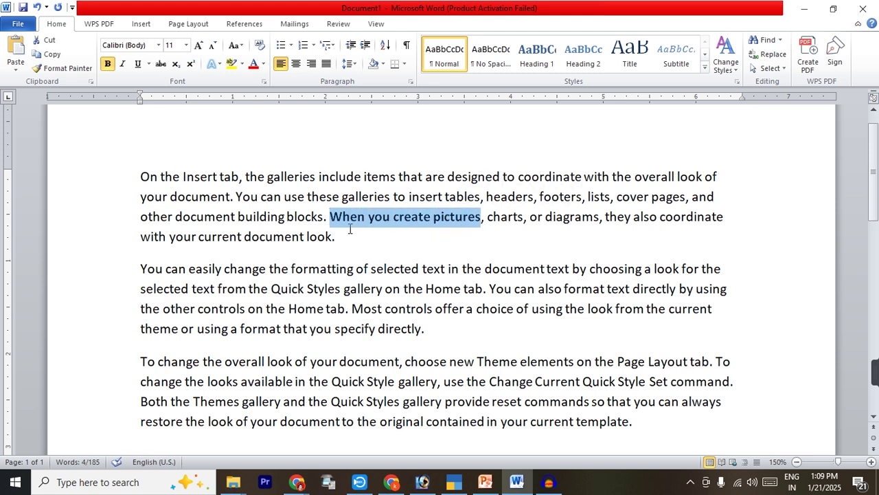
click(58, 60)
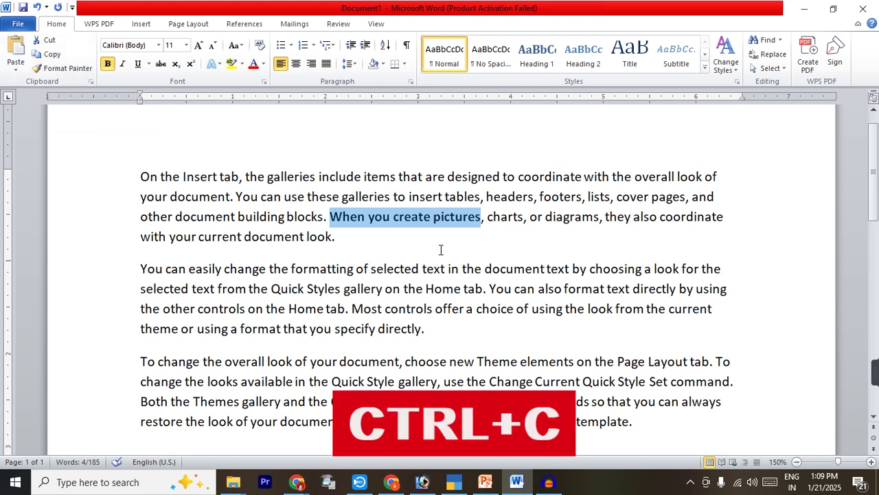
click(439, 329)
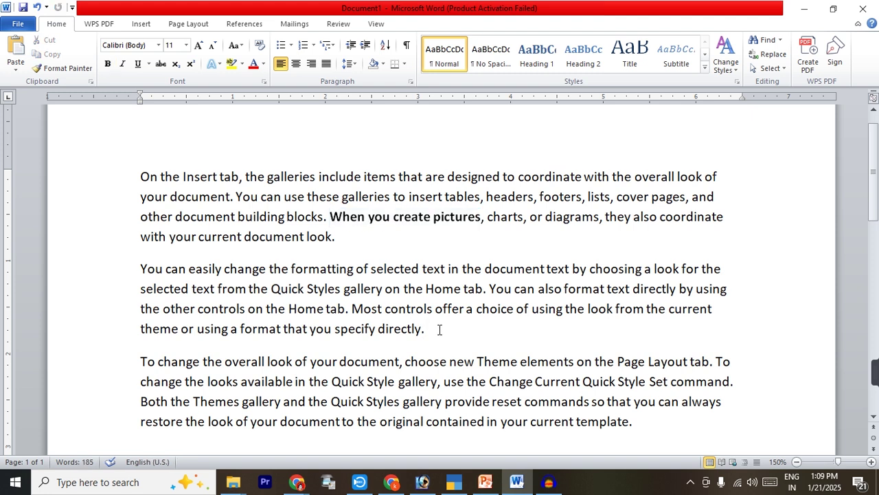
key(ctrl+v)
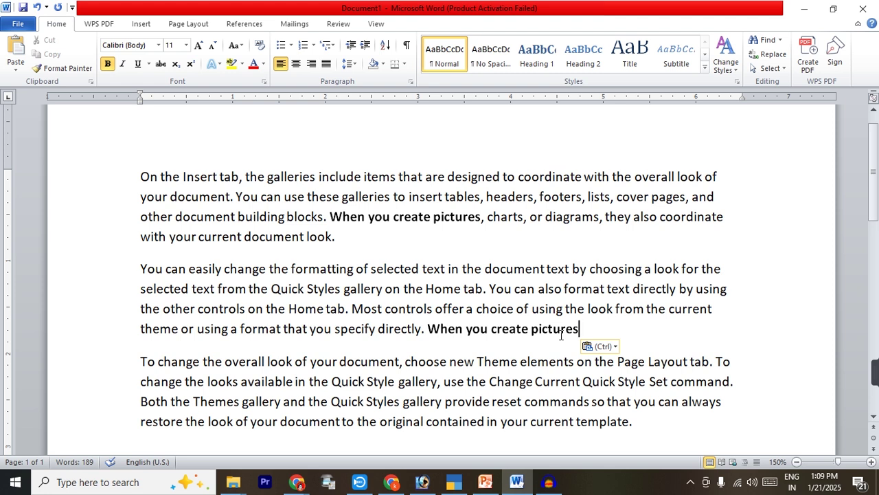
key(ctrl+d)
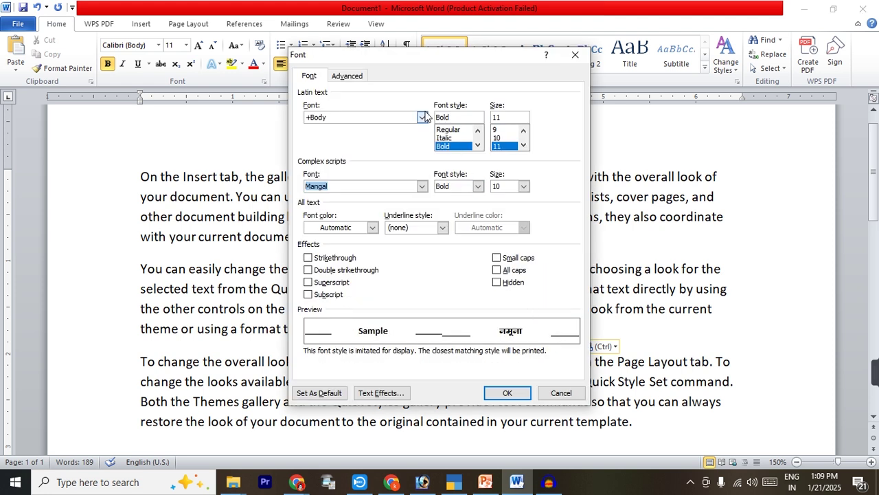
drag(370, 57, 527, 84)
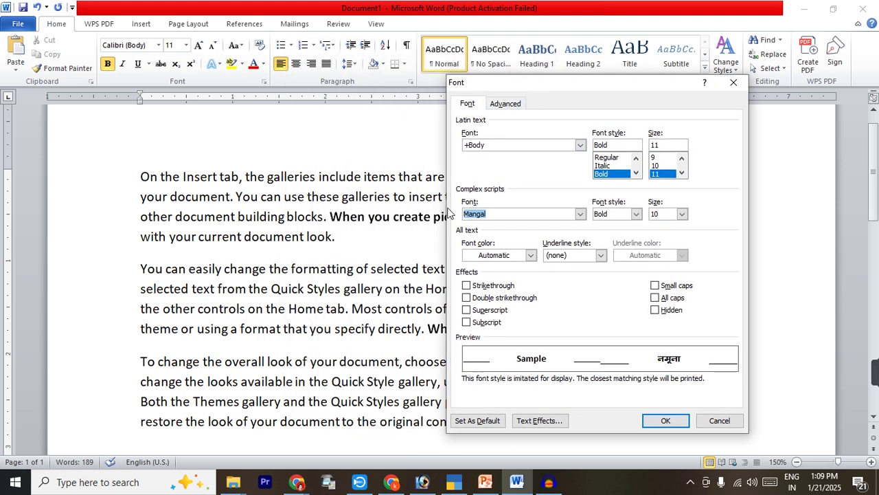
click(720, 421)
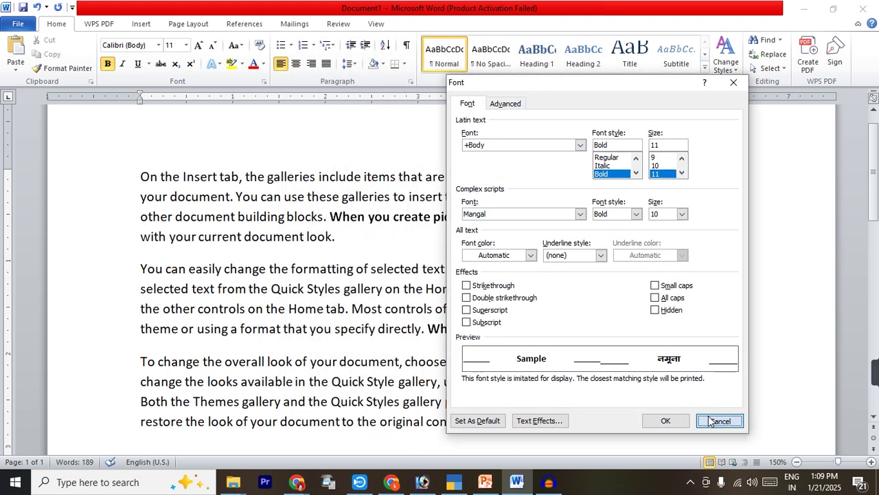
- Format the opening words "On the Insert tab, the" in the 101! Cacti font, size 26, bold, underlined and red
drag(140, 177, 268, 177)
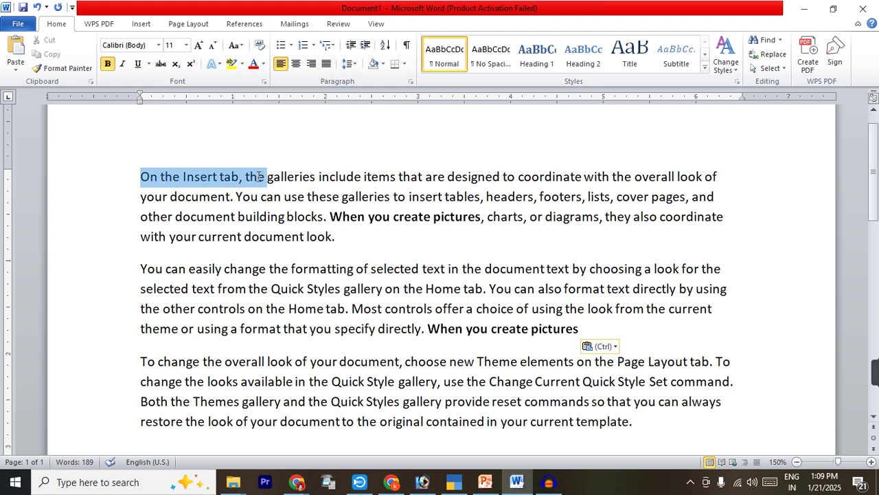
click(159, 45)
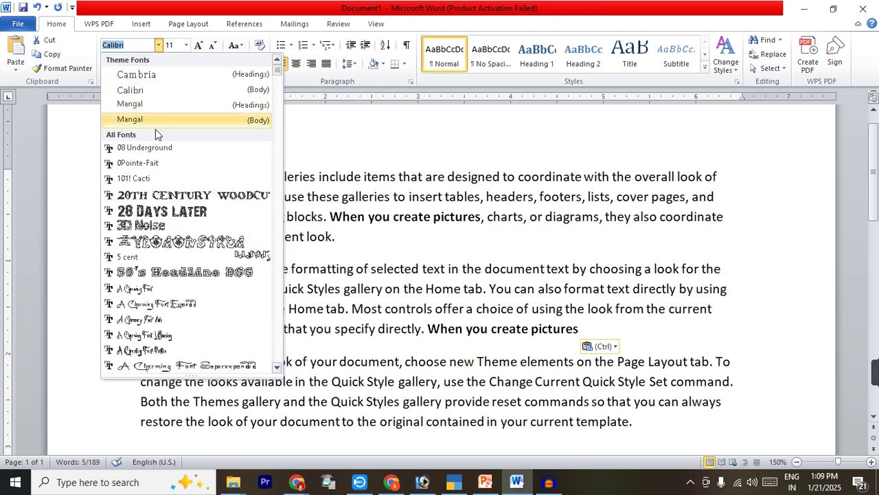
click(137, 176)
click(186, 45)
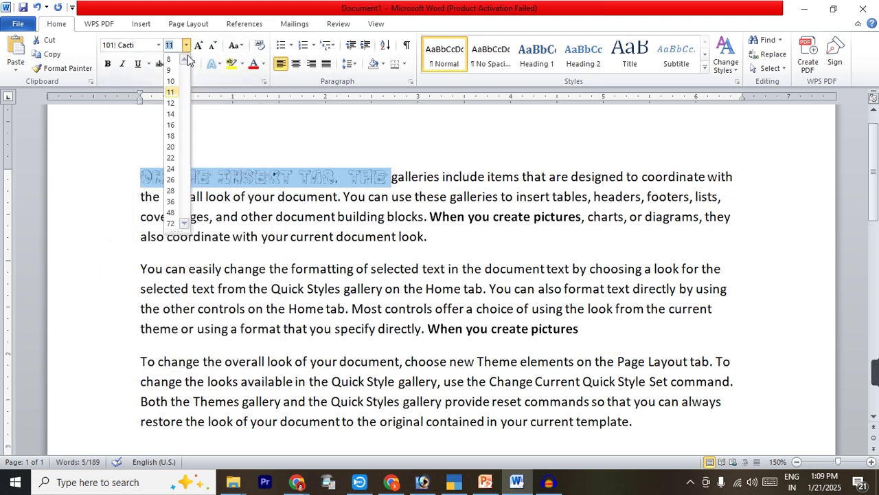
click(185, 178)
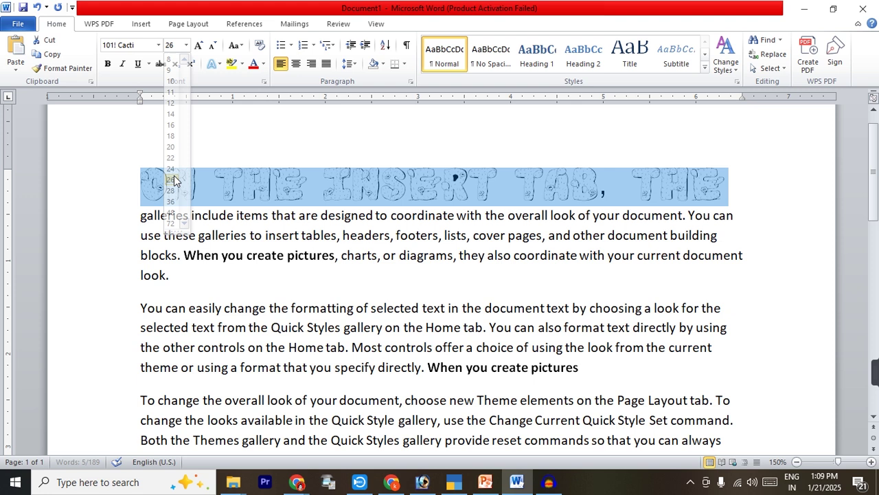
click(107, 63)
click(138, 63)
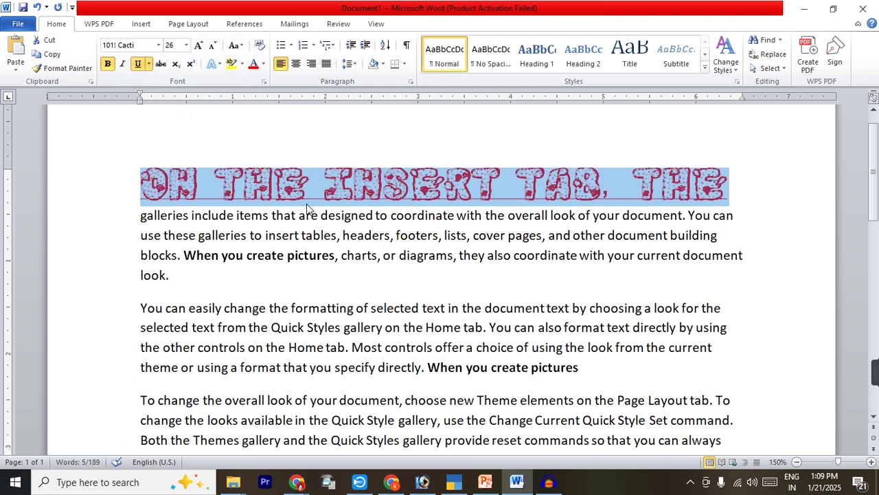
click(336, 285)
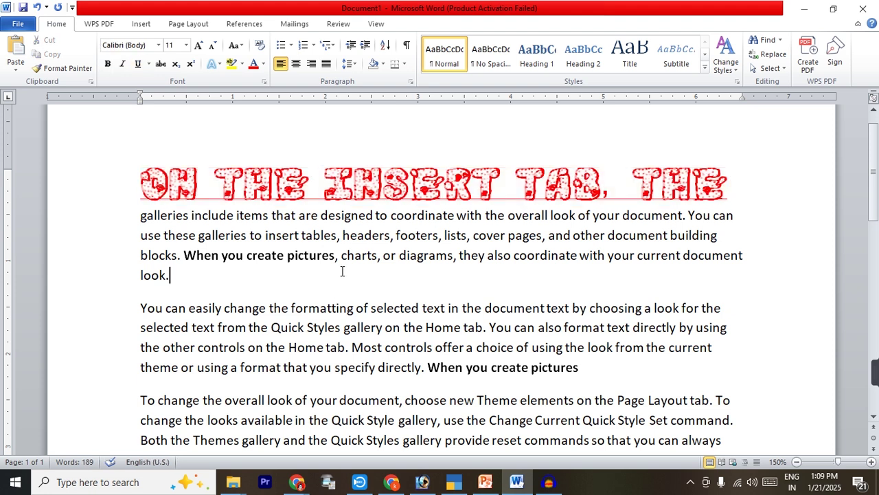
- Open the font settings for the entire document text and enter "copper" as the Latin text font
key(ctrl+a)
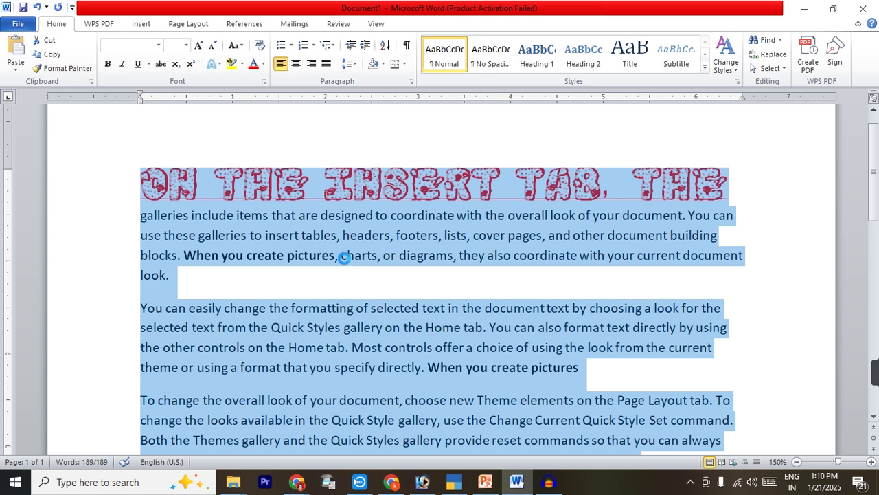
key(ctrl+d)
click(581, 145)
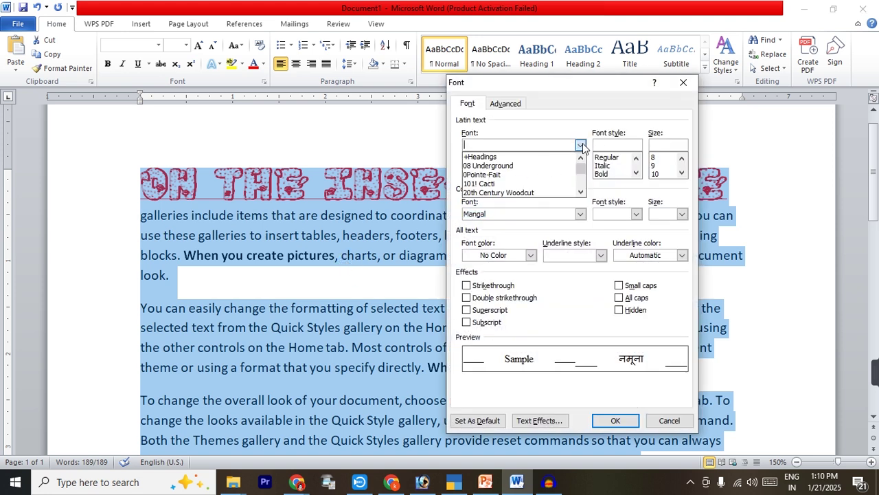
drag(581, 169, 580, 189)
text(cop)
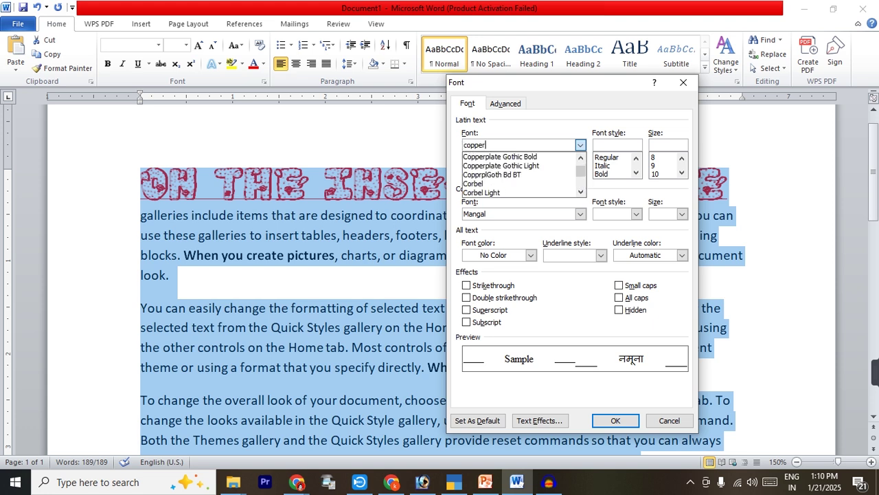
text(per)
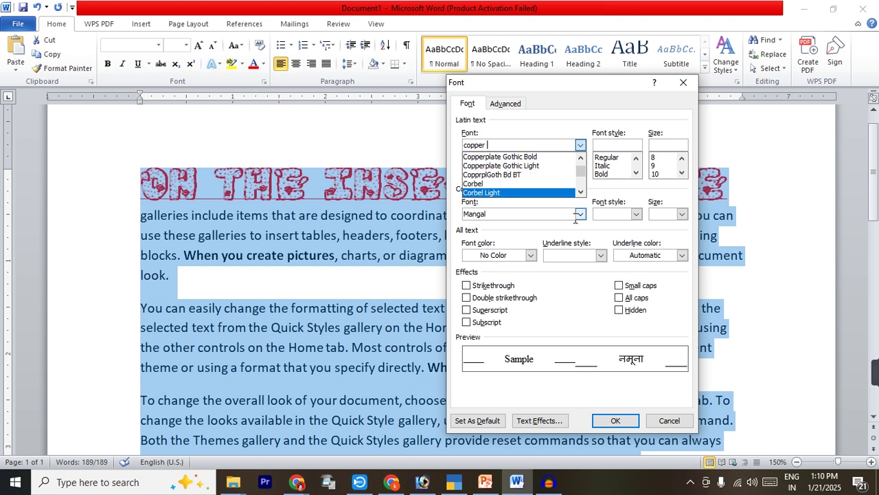
- Set the Latin text size to 14 and its font style to Bold
click(682, 172)
click(681, 173)
click(682, 173)
click(681, 172)
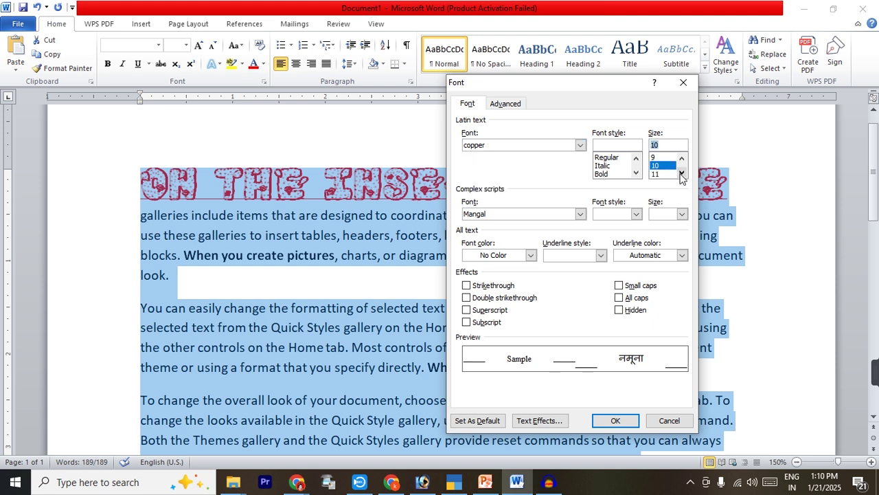
click(681, 172)
click(662, 166)
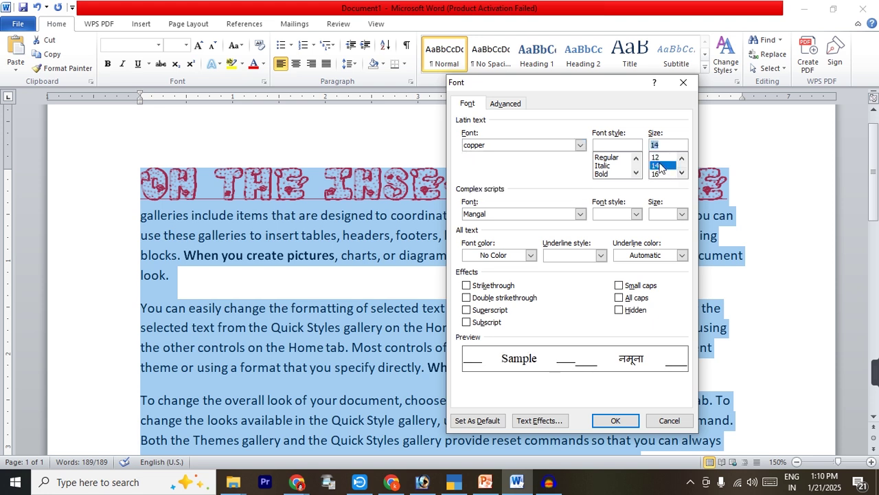
click(614, 174)
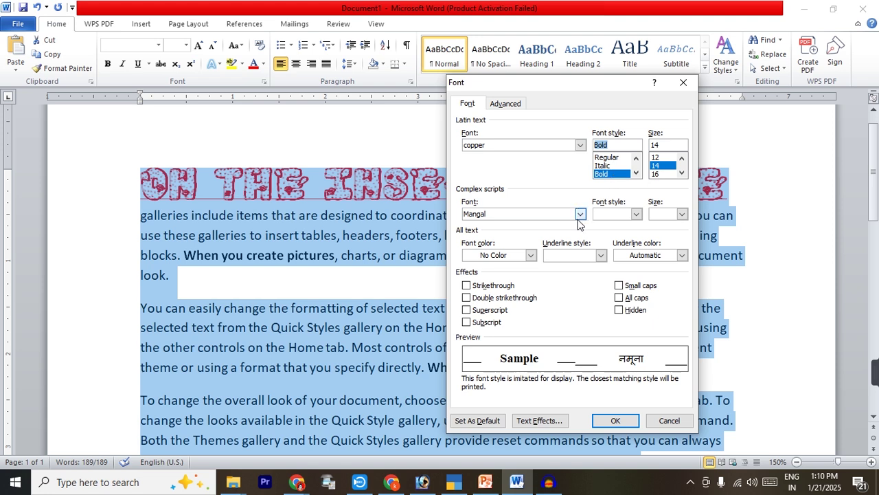
- Set the font color of the entire document text to red and apply the font settings
click(636, 214)
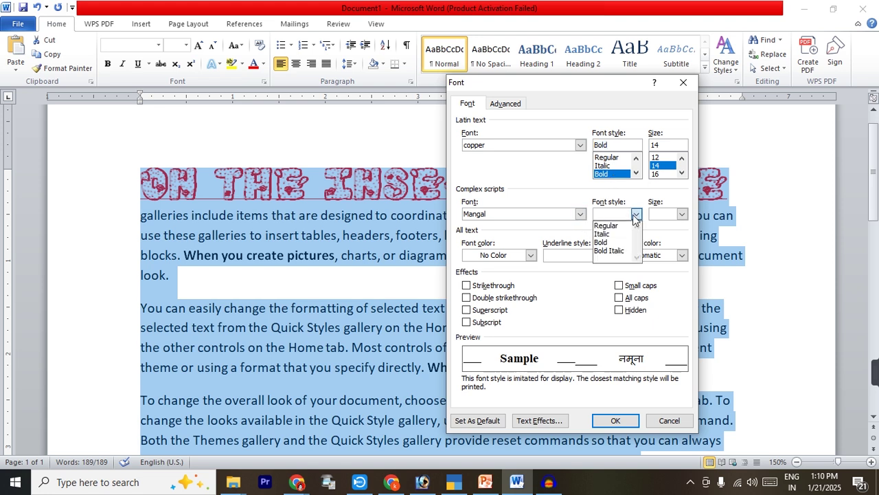
click(531, 255)
click(485, 363)
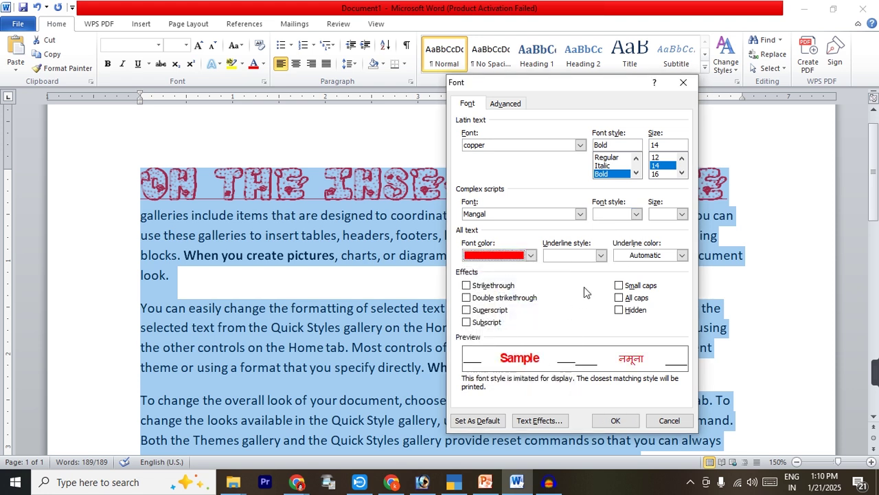
click(600, 255)
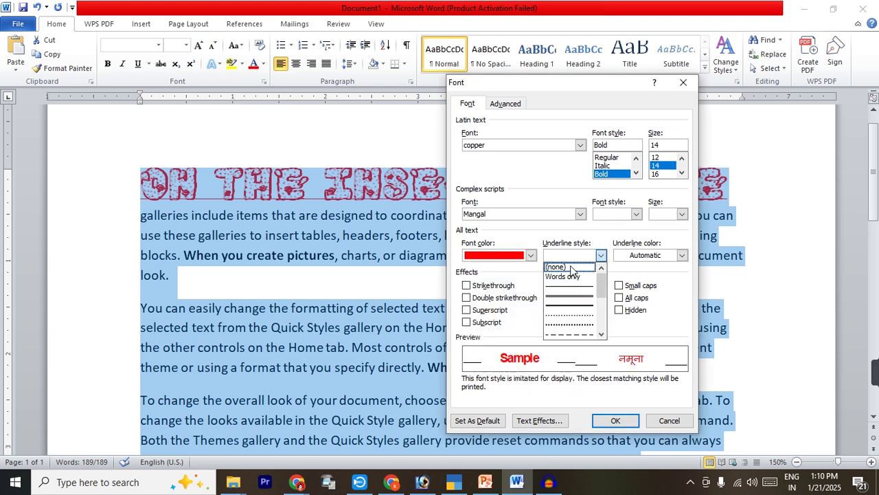
click(576, 250)
click(663, 257)
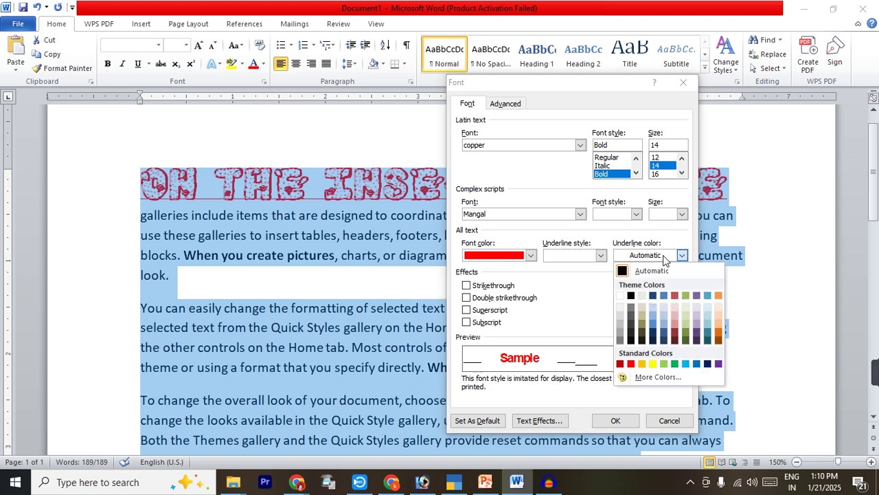
click(665, 256)
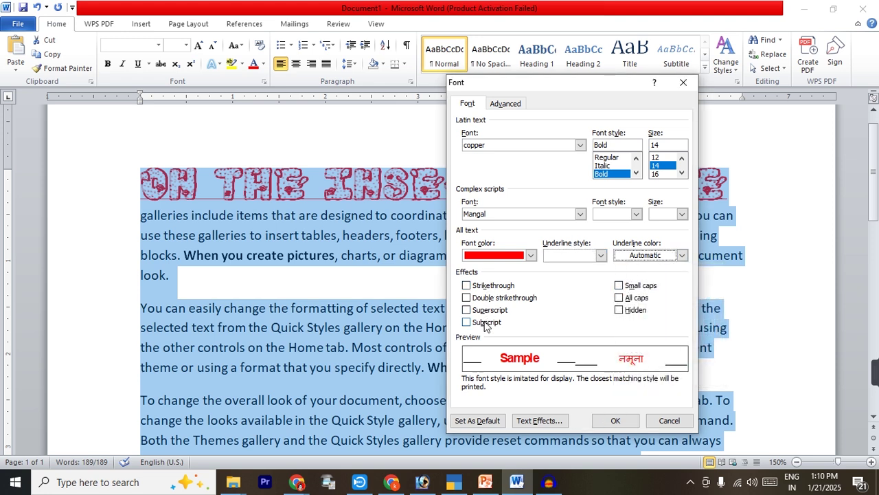
click(614, 422)
scroll(528, 313, down, 3)
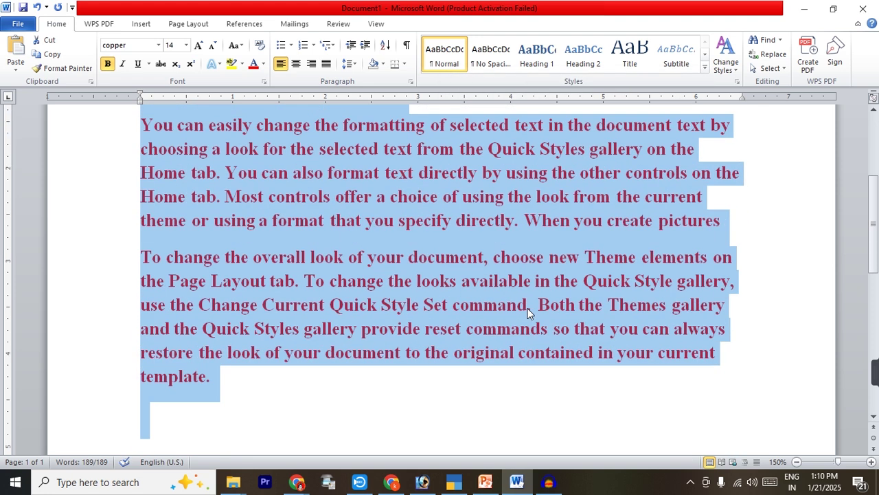
scroll(528, 313, up, 3)
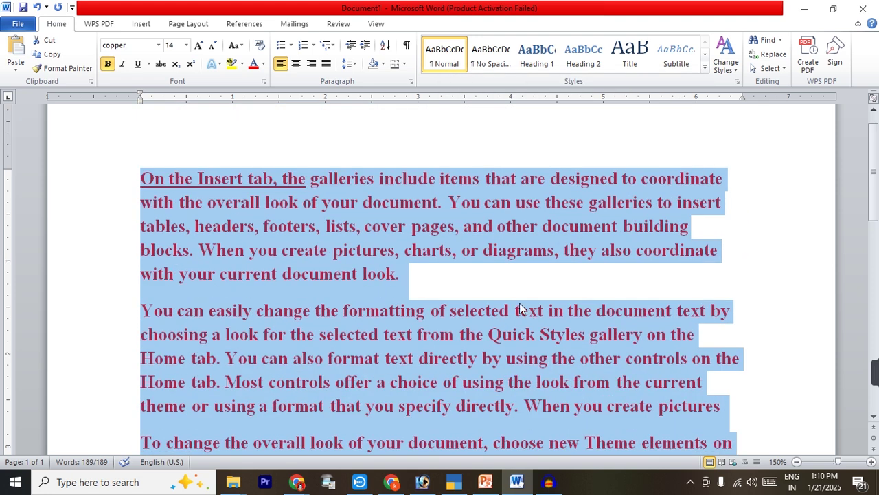
- Undo the font changes on the whole text and all the character formatting on the opening words "On the Insert tab, the"
key(ctrl+z)
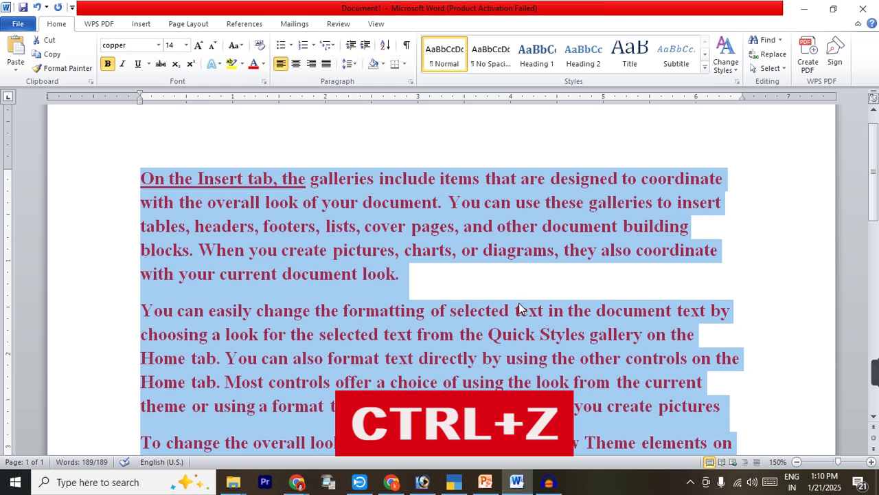
key(ctrl+z)
key(ctrl+z)
key(ctrl+z)
key(ctrl+z)
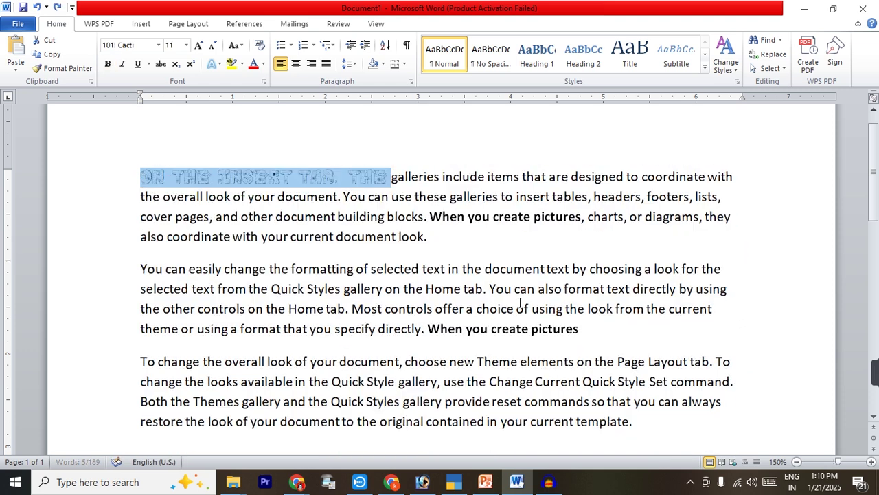
key(ctrl+z)
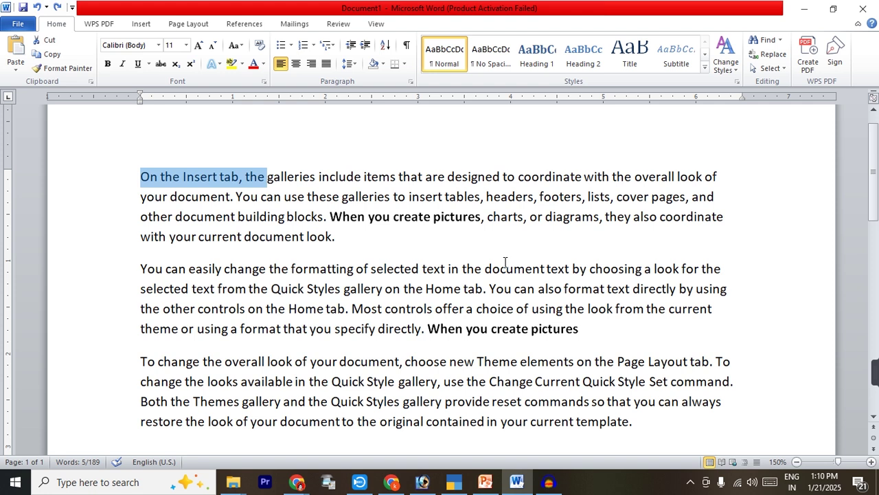
- Center-align the first paragraph, switch the centering off, and apply it again
click(506, 263)
key(ctrl+e)
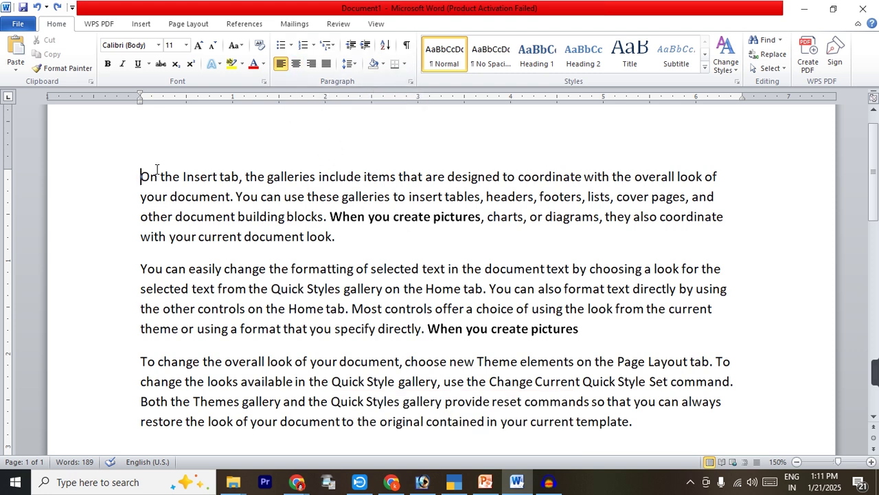
click(294, 64)
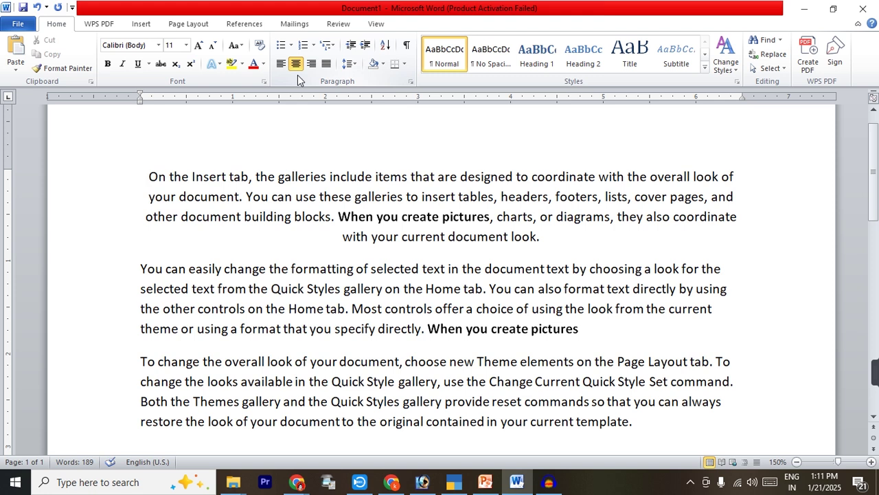
click(296, 63)
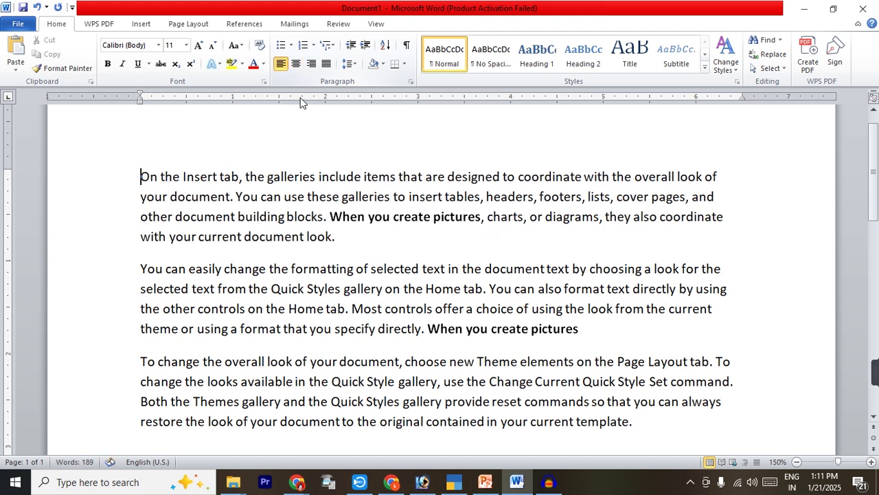
key(ctrl+e)
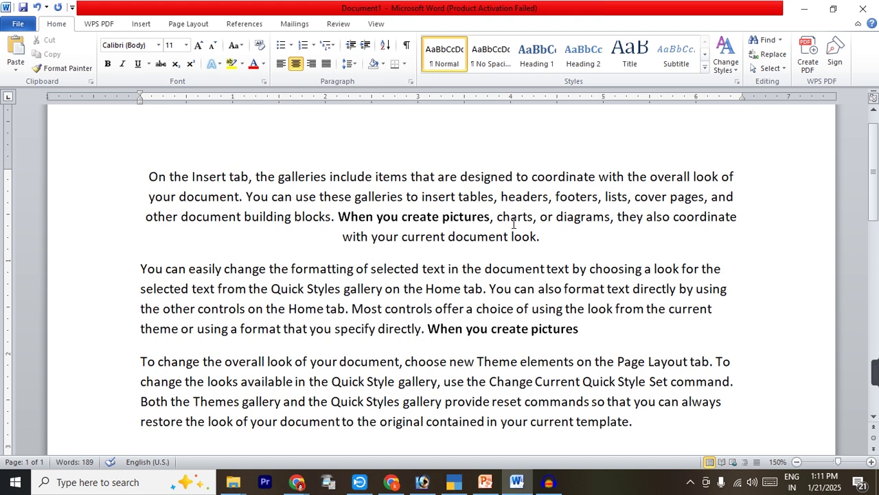
- Search the document for "tab", review the highlighted matches and close the search
key(ctrl+f)
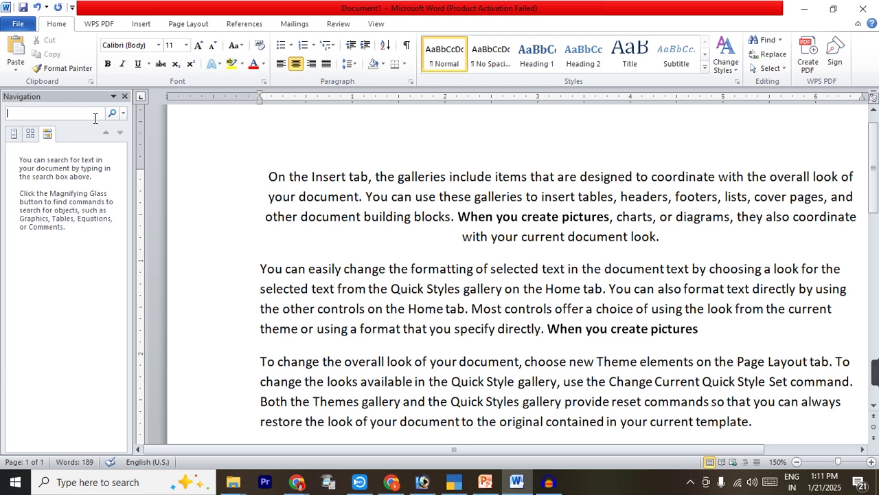
click(48, 114)
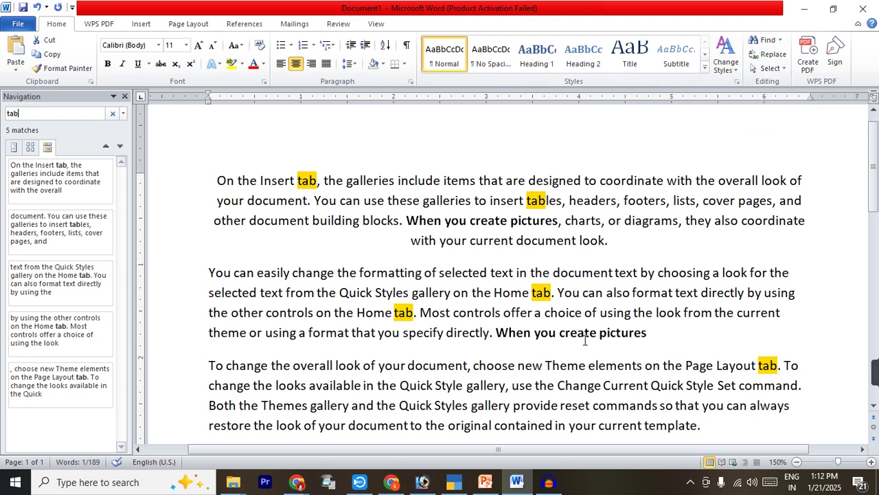
click(124, 96)
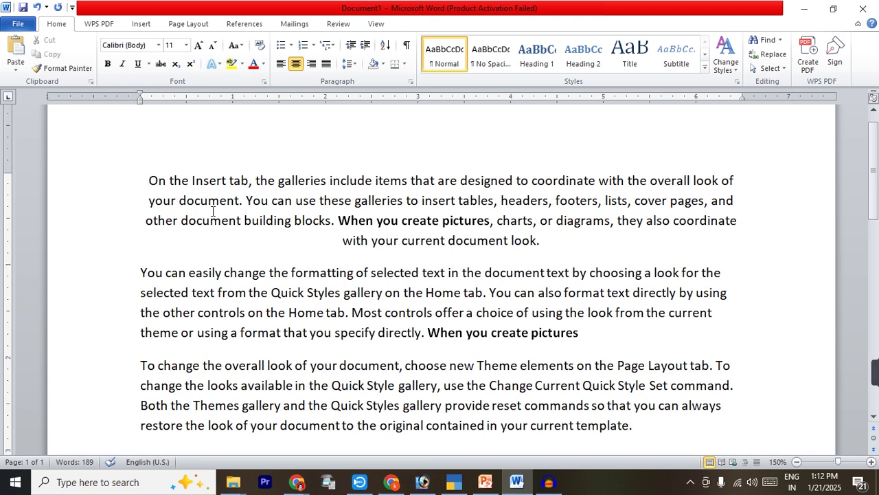
- Use Go To with Line as the target type to jump to line 6 of the document
key(ctrl+g)
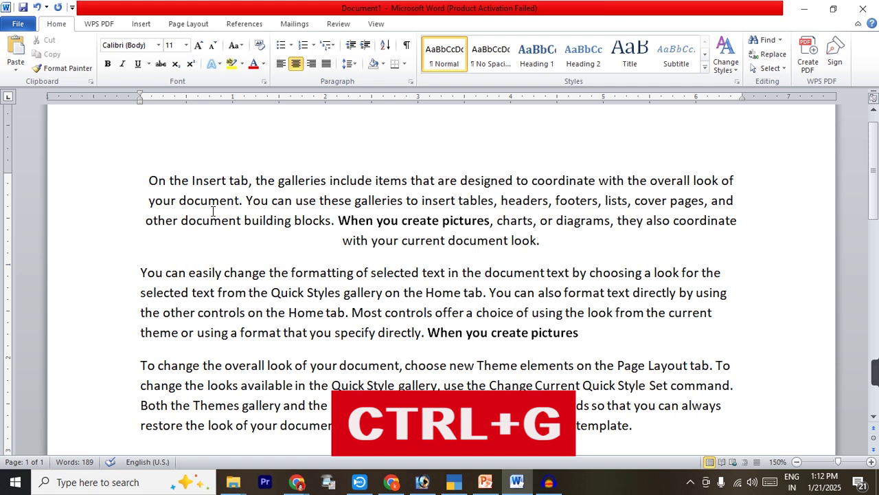
click(779, 41)
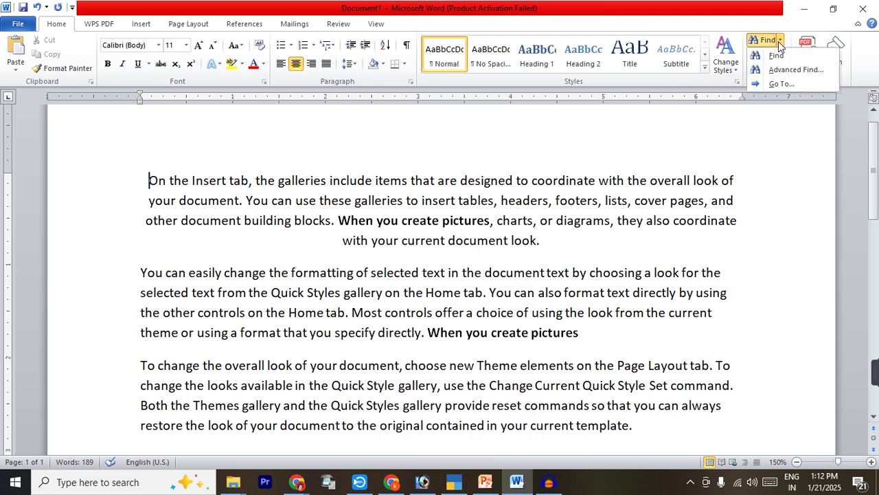
click(747, 232)
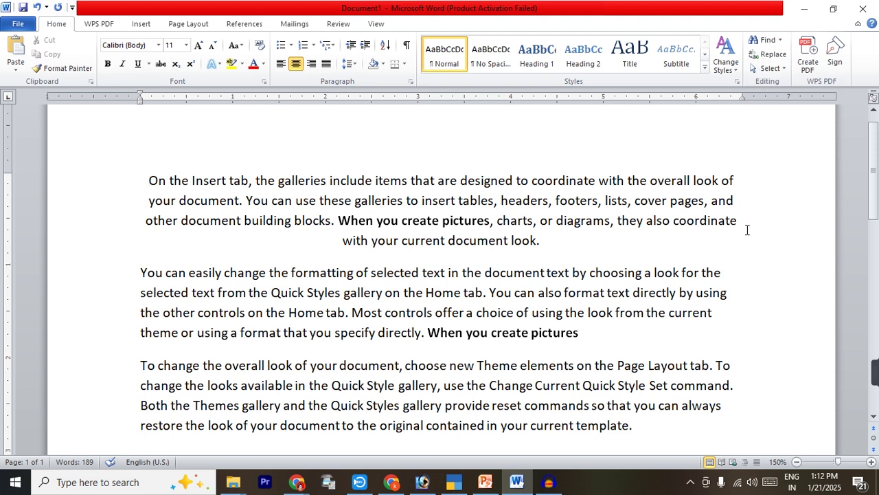
key(ctrl+g)
drag(435, 163, 436, 221)
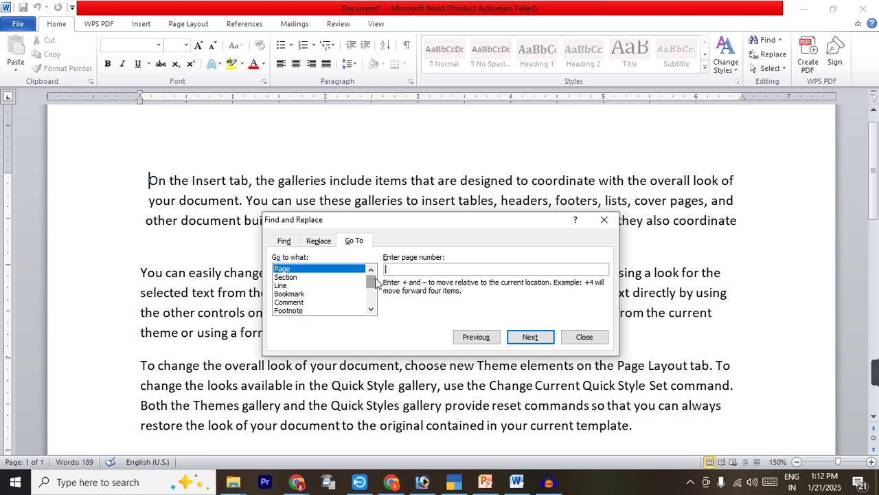
scroll(370, 283, down, 3)
drag(372, 300, 369, 276)
click(281, 285)
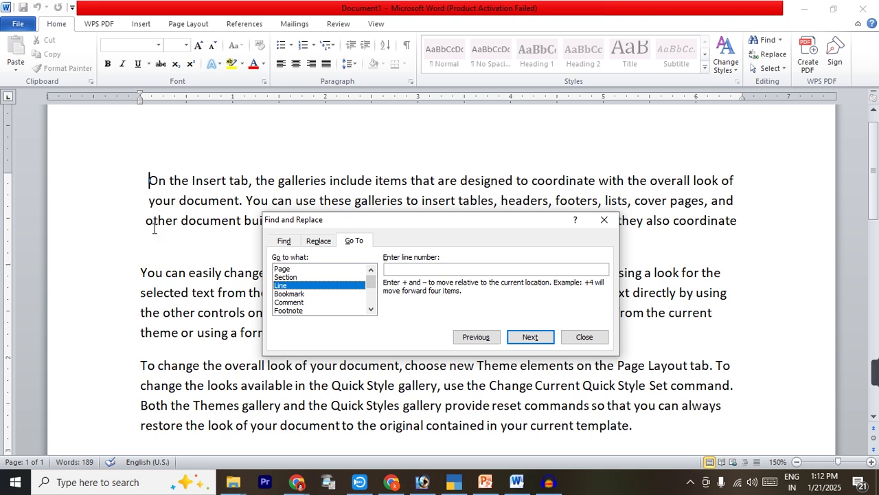
click(432, 270)
text(6)
click(526, 337)
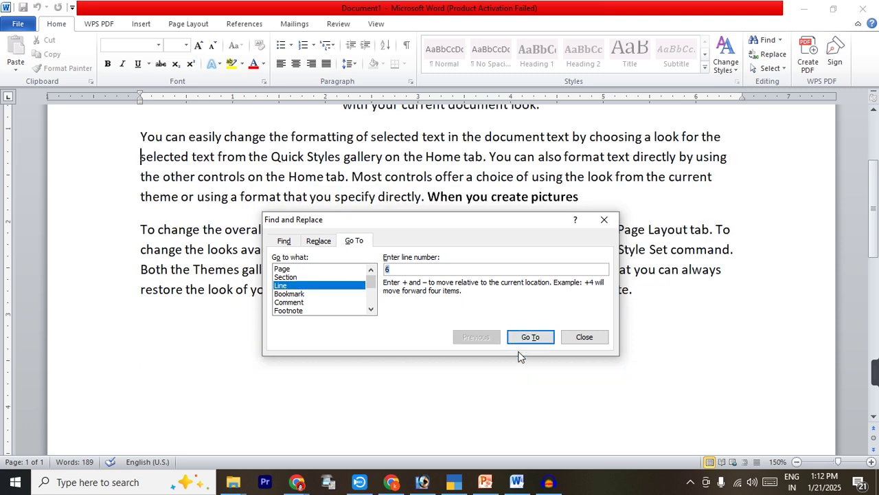
click(586, 338)
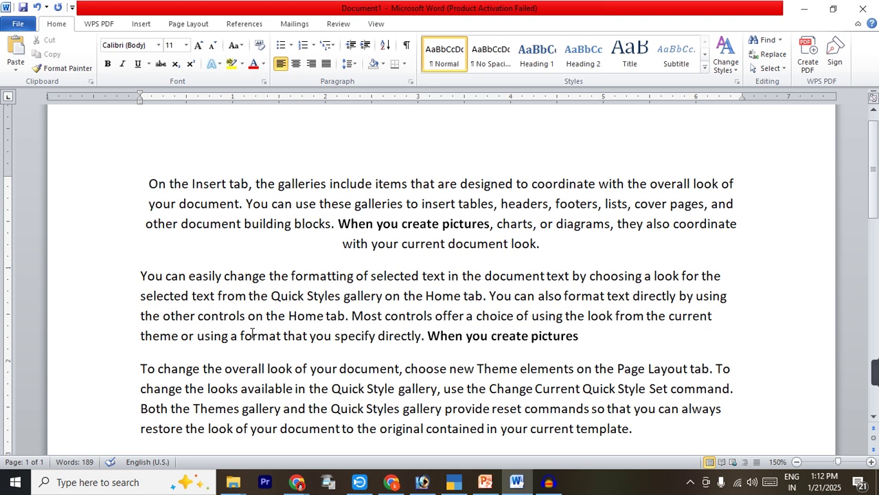
- Open Find and Replace and step through the occurrences of "tab" up to the one after "Page Layout"
key(ctrl+h)
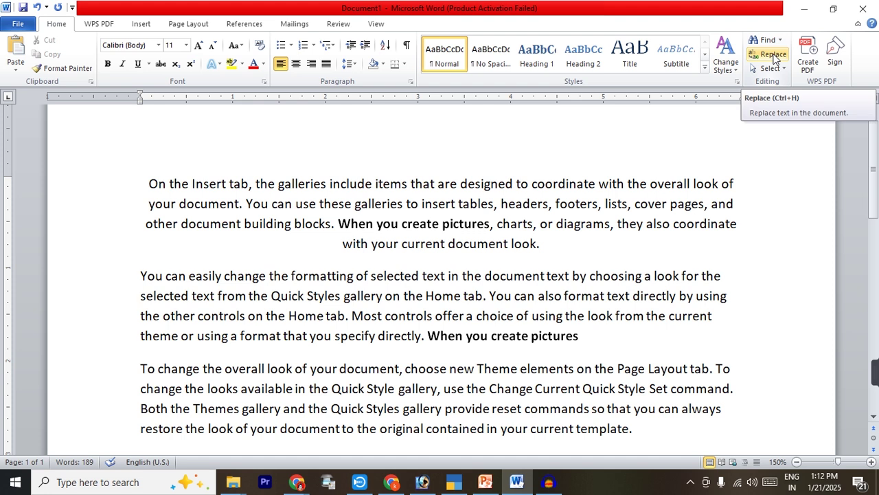
click(544, 203)
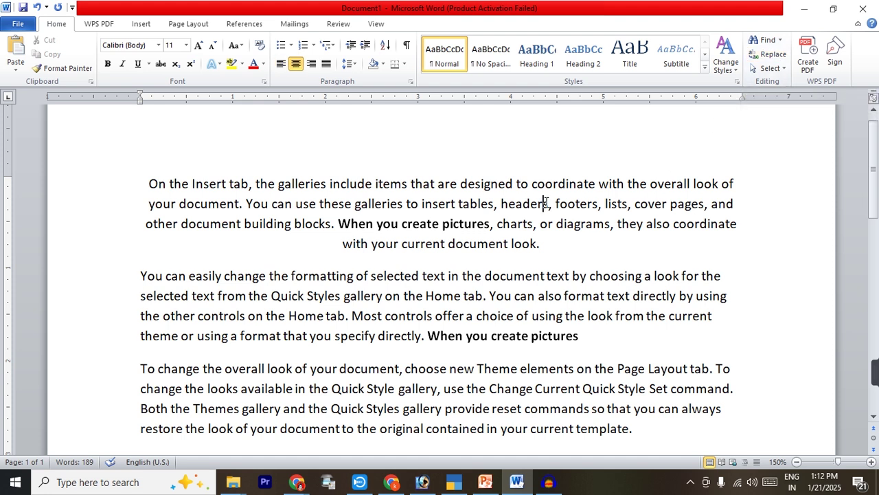
key(ctrl+h)
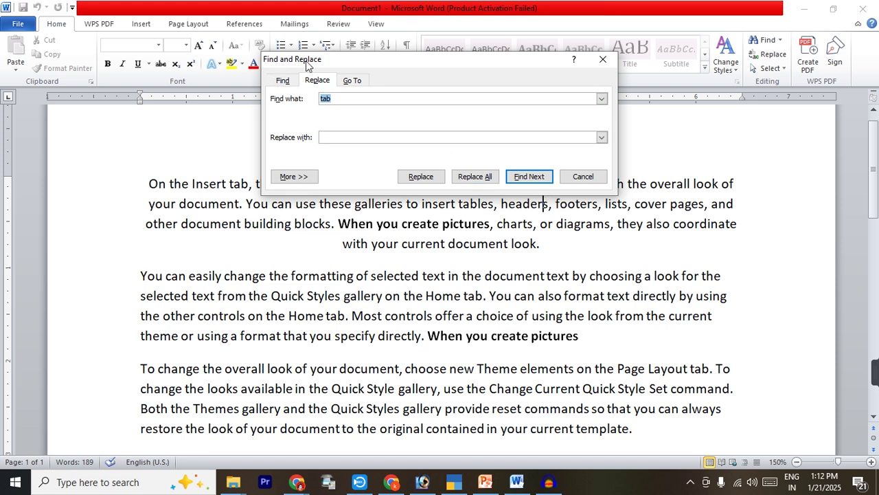
key(Return)
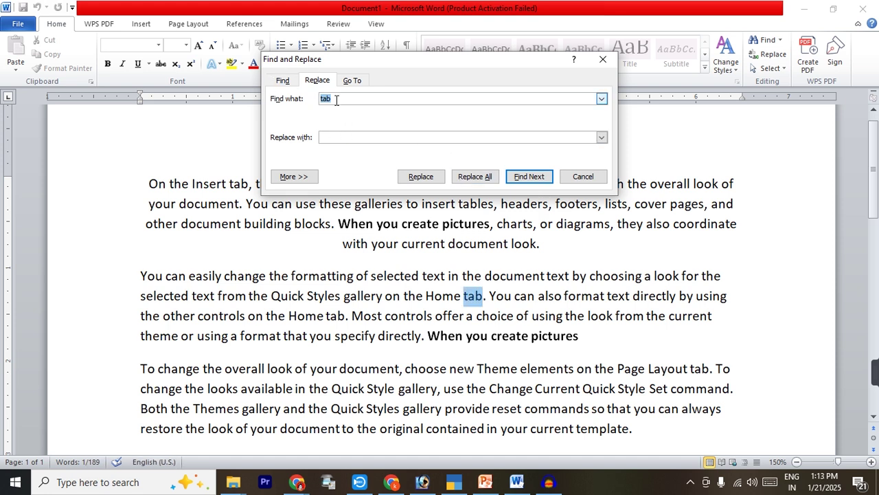
click(528, 177)
click(529, 178)
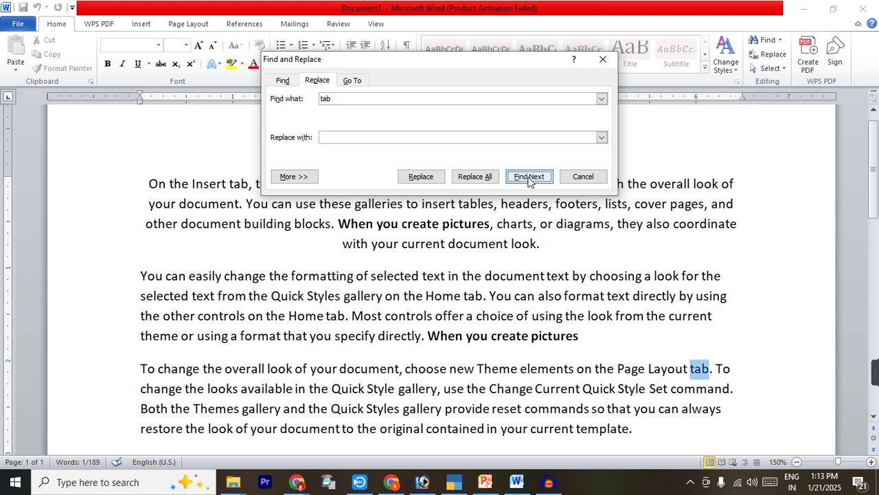
- Replace the found "tab" after "Page Layout" in the third paragraph with "Tap"
click(414, 135)
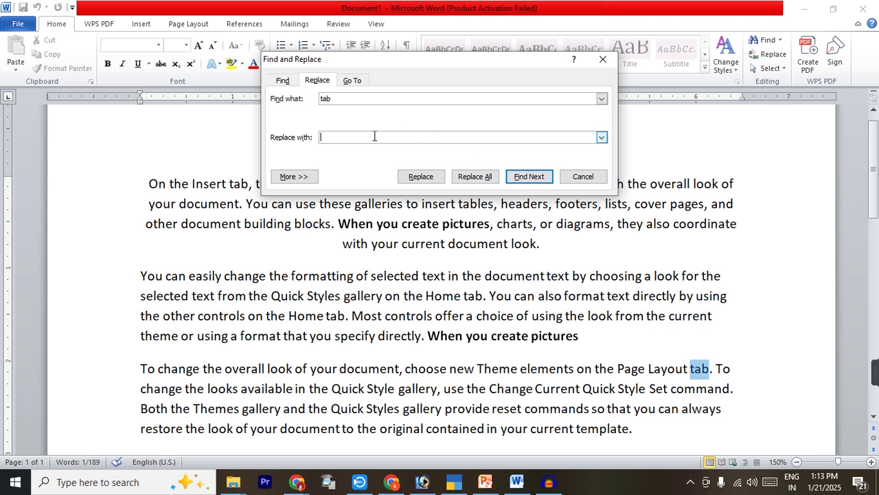
drag(387, 61, 406, 81)
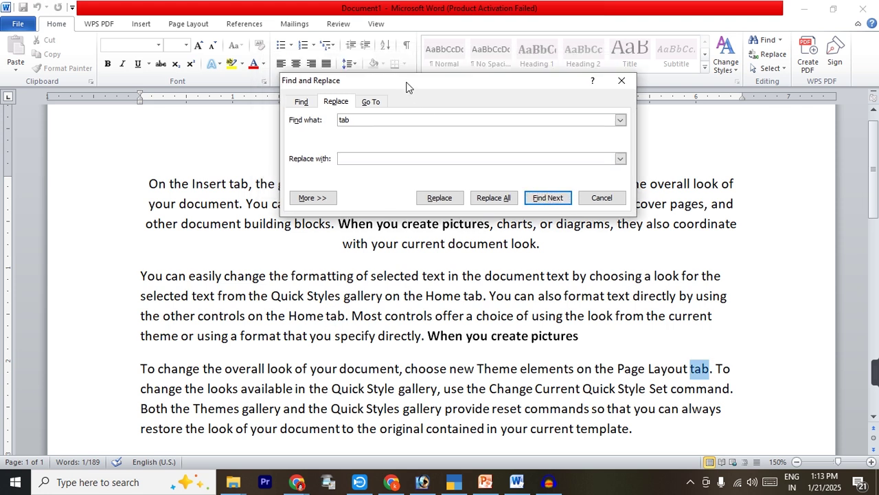
text(T)
drag(453, 84, 283, 291)
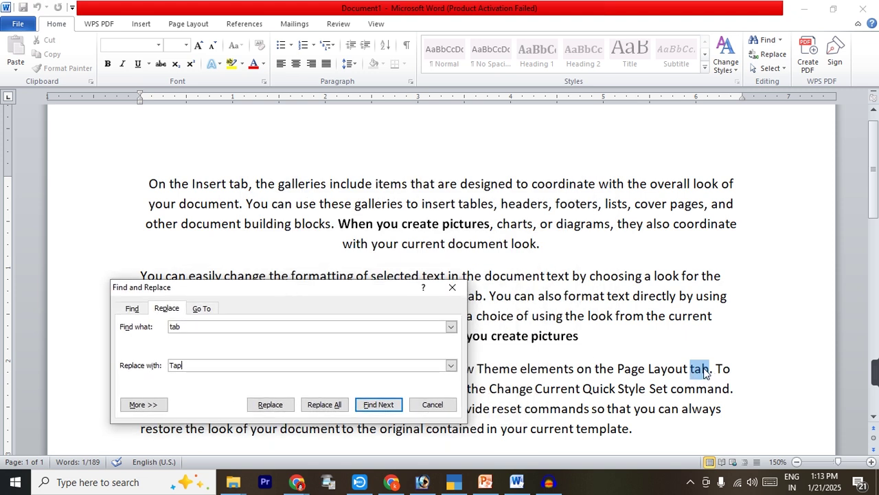
click(270, 405)
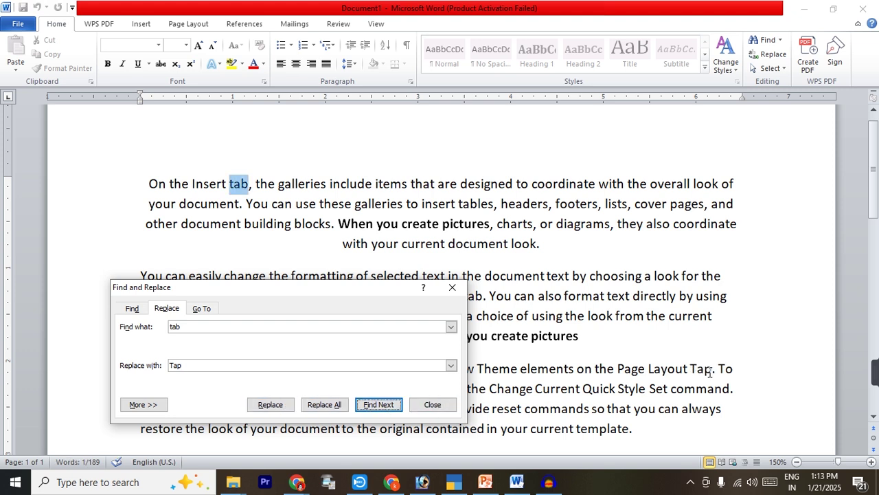
- Replace all remaining occurrences of "tab" in the document with "Tap"
click(331, 405)
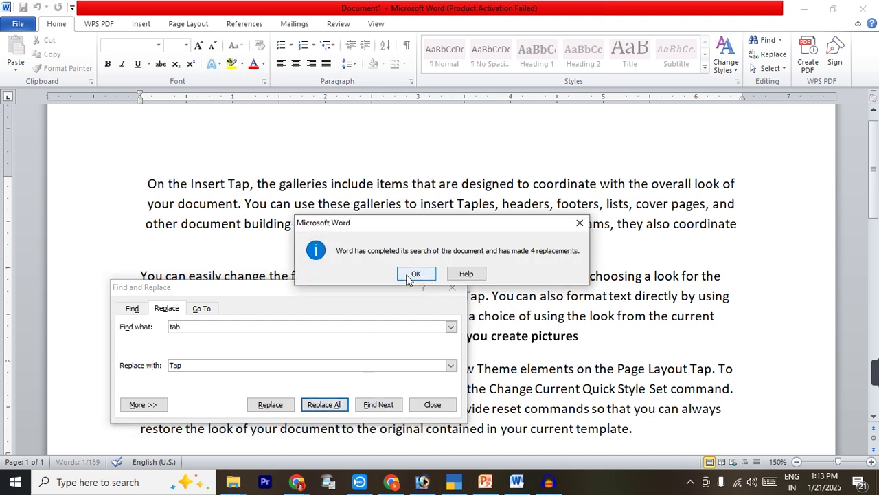
click(407, 276)
drag(359, 290, 635, 85)
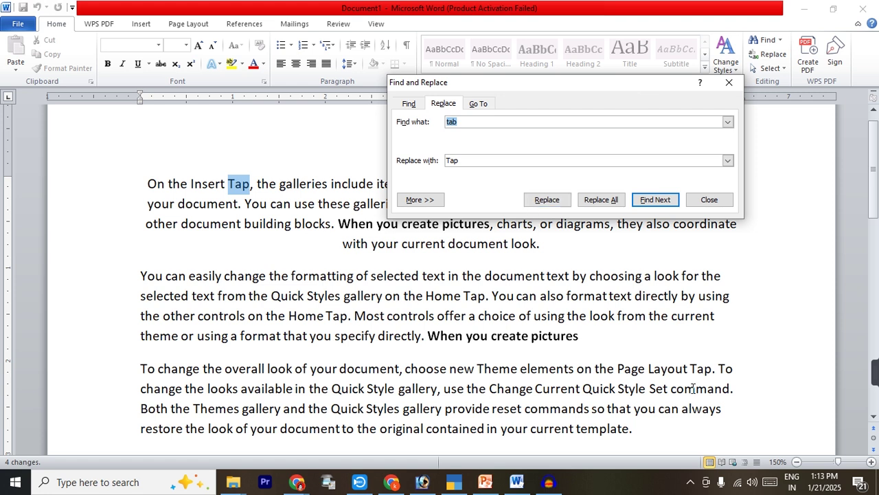
- Replace all occurrences of "Tap" in the document with "tab" and close Find and Replace
drag(526, 83, 349, 217)
text(T)
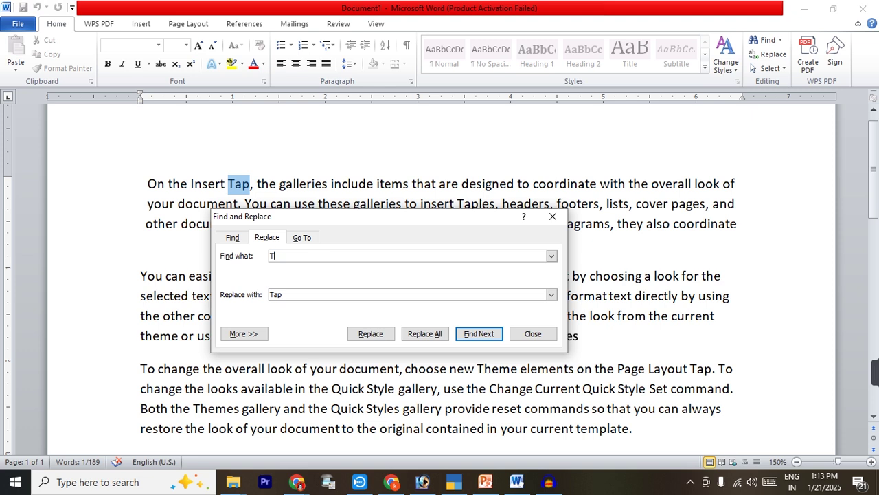
text(ap)
key(Tab)
text(t)
click(419, 333)
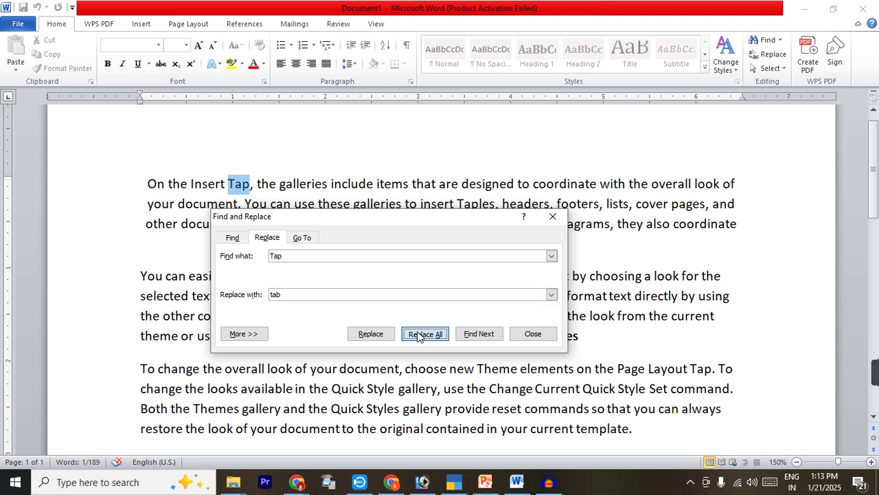
click(416, 273)
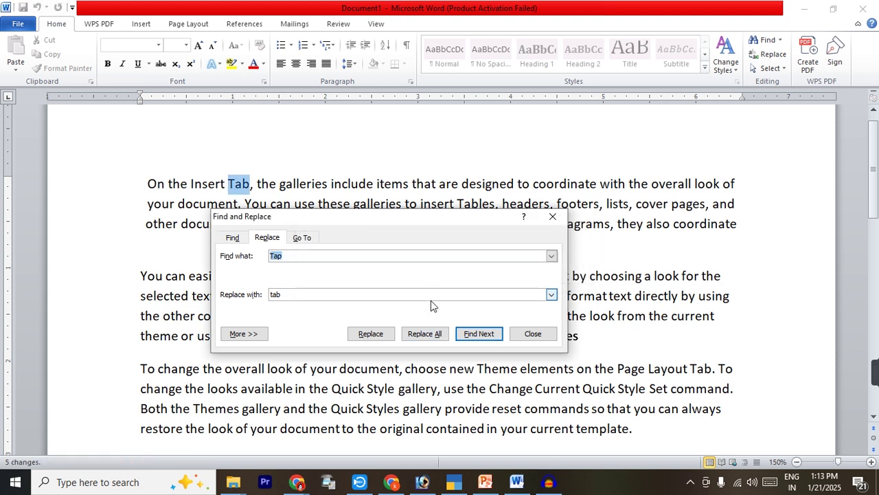
click(532, 335)
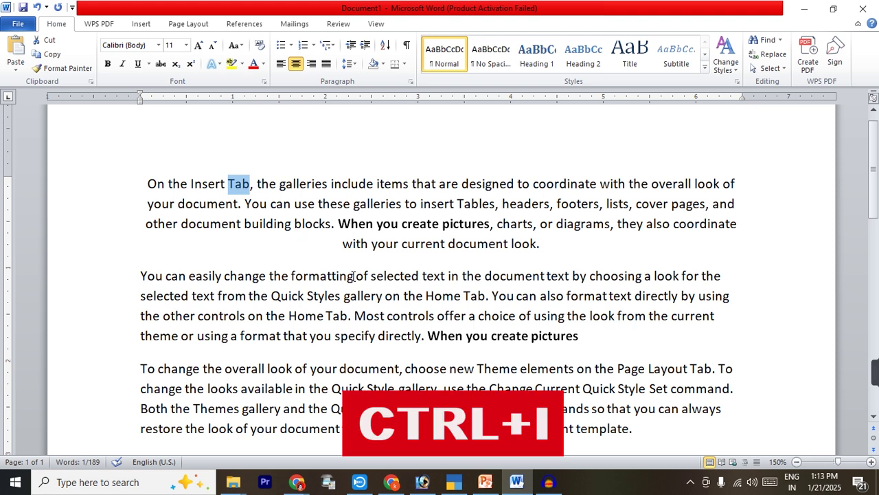
- Italicize the first paragraph's last line, "with your current document look."
click(342, 254)
key(shift+End)
click(371, 277)
drag(342, 245, 543, 249)
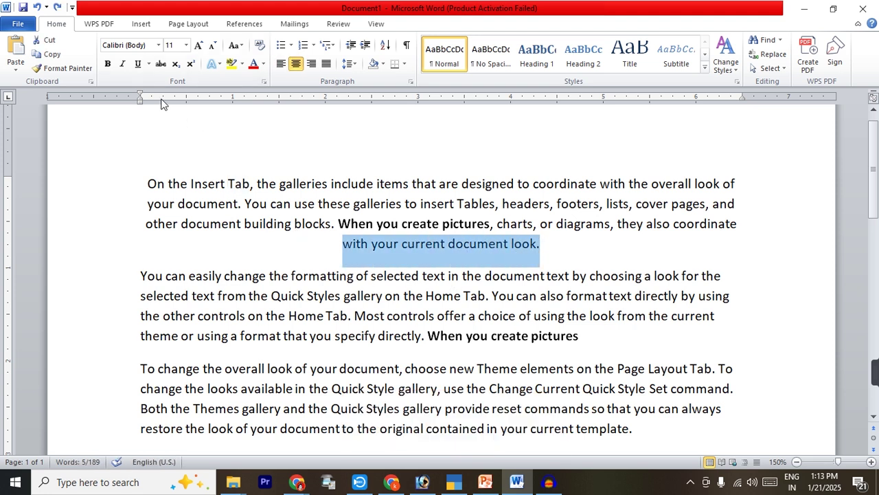
click(123, 64)
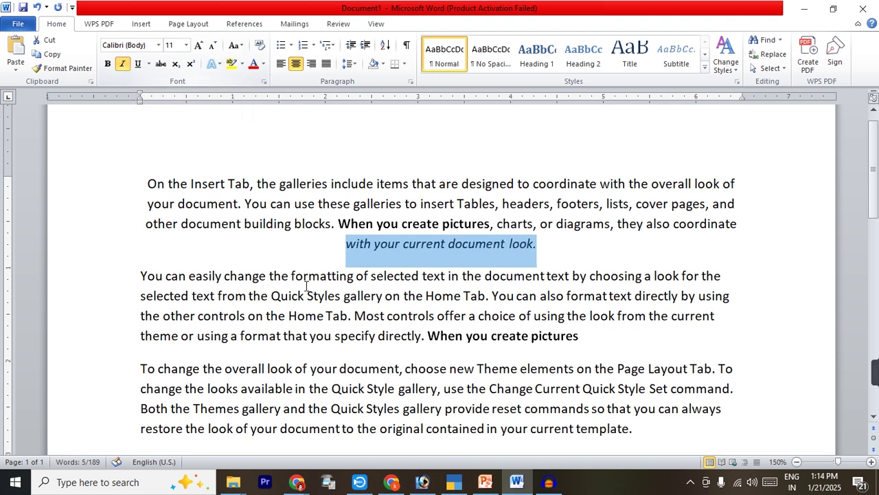
- Reselect the first paragraph's last line, remove its italics, and toggle italic on and off repeatedly, ending with regular text
click(545, 248)
drag(545, 248, 346, 246)
key(ctrl+i)
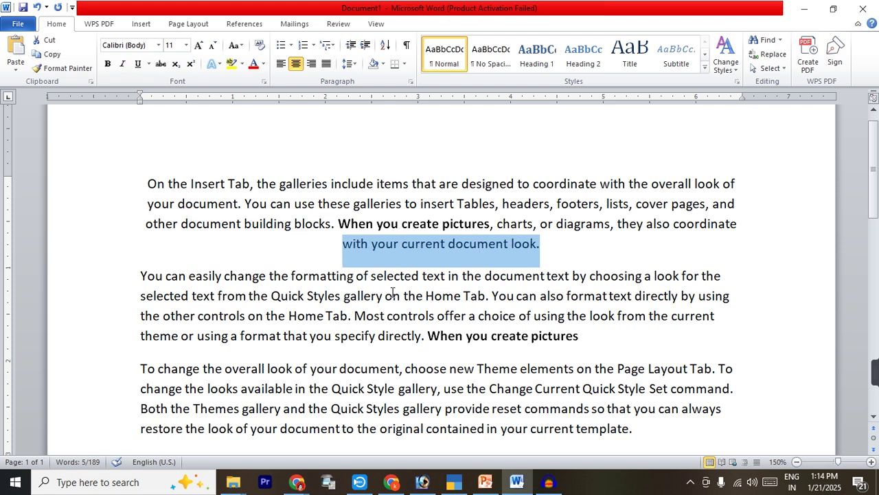
key(ctrl+i)
key(ctrl+i)
key(ctrl+i)
key(ctrl+i)
click(523, 372)
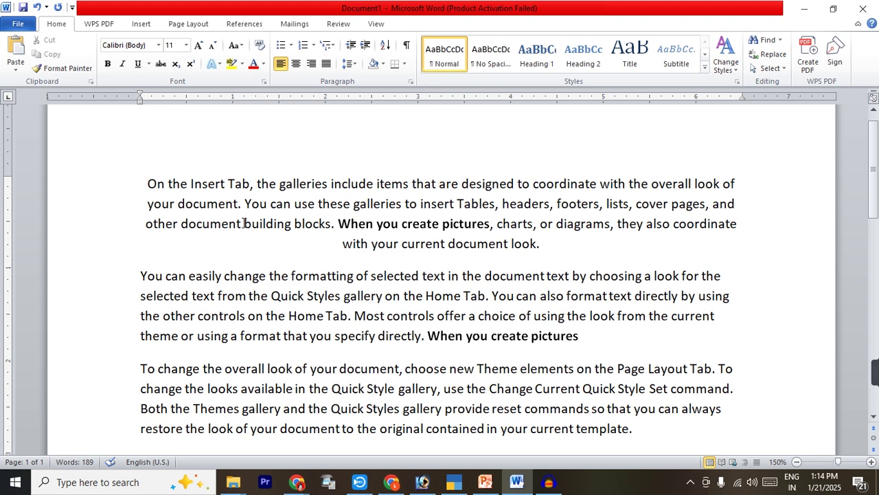
- Justify all three paragraphs of the document
drag(147, 183, 636, 434)
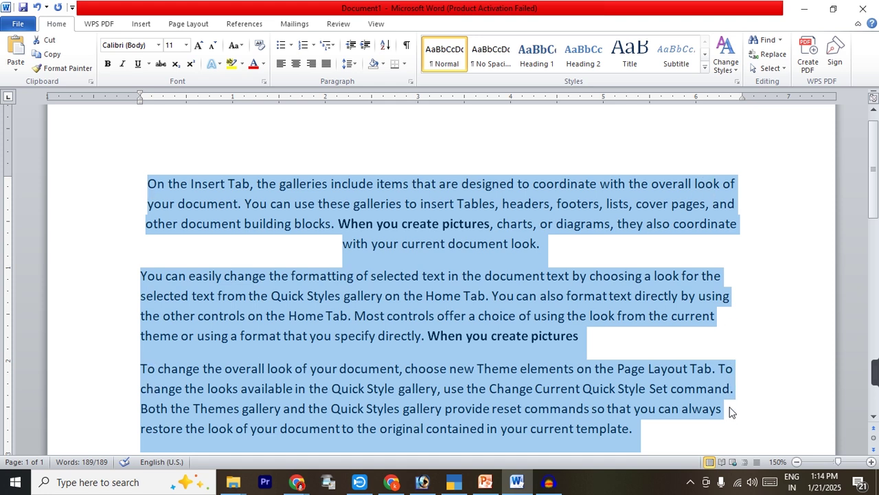
key(ctrl+j)
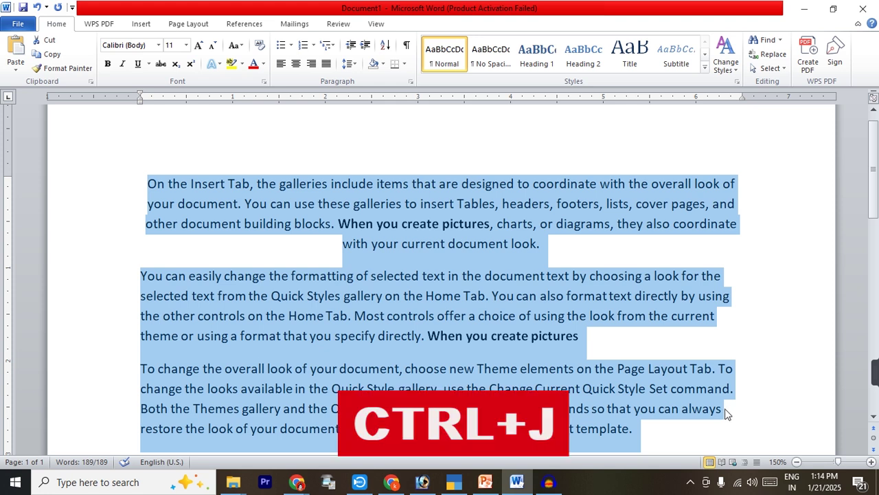
key(ctrl+j)
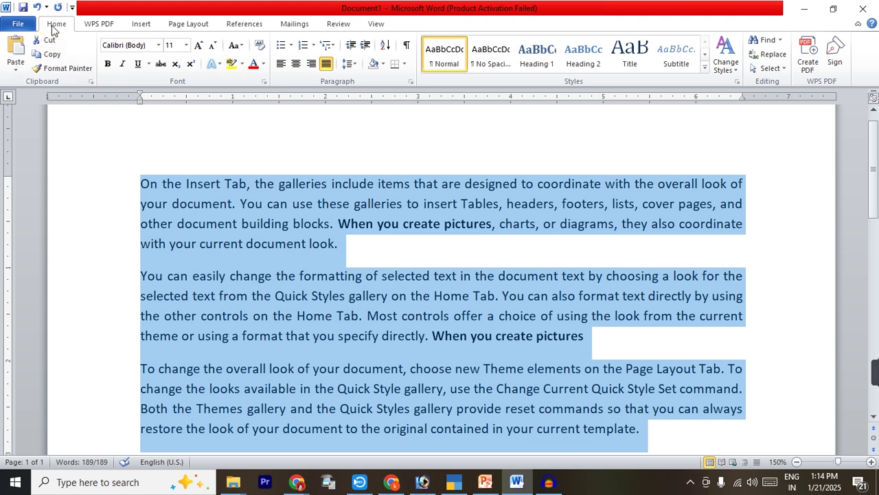
- Toggle the selected paragraphs repeatedly between left-aligned and justified, ending with justified alignment
click(327, 64)
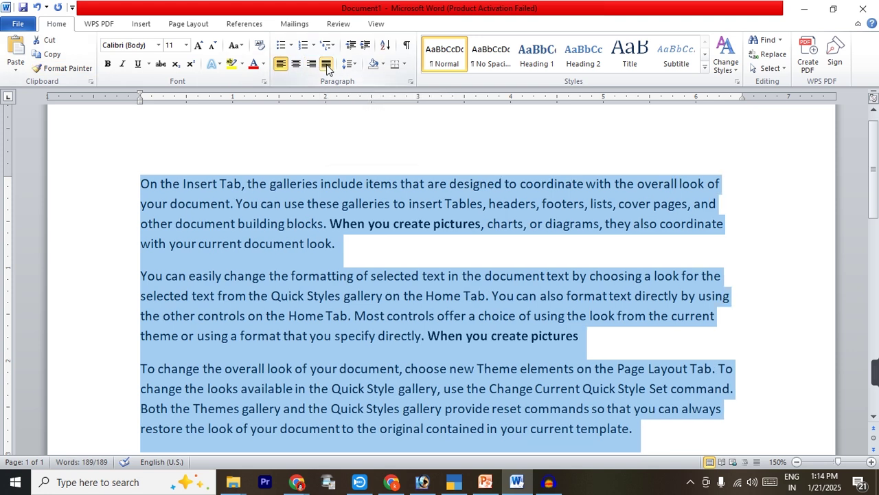
click(326, 64)
click(326, 64)
click(327, 64)
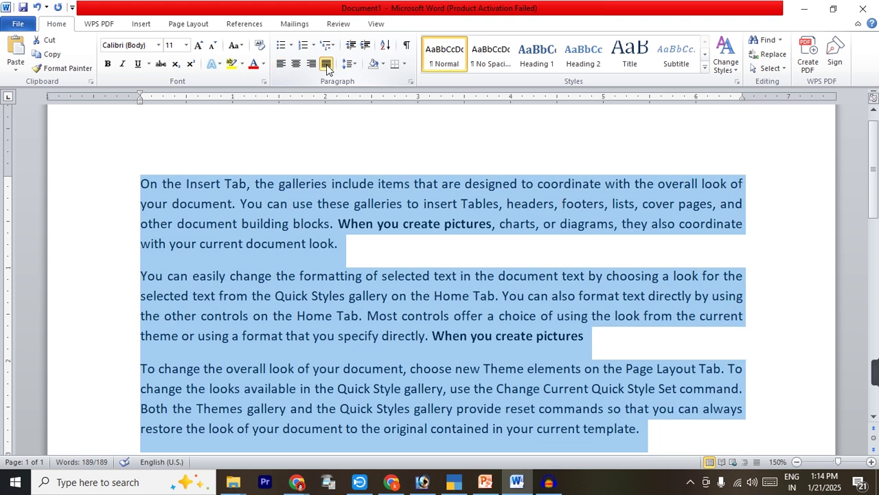
click(326, 64)
click(327, 64)
click(326, 63)
click(327, 64)
- Insert a hyperlink to IMG_20241211_0002.jpg from the Documents folder at the end of the first paragraph
click(371, 248)
key(ctrl+k)
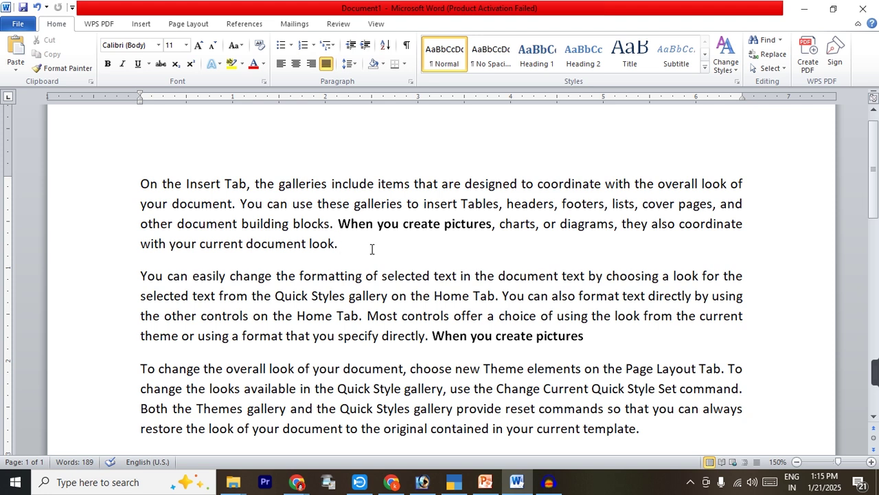
click(140, 25)
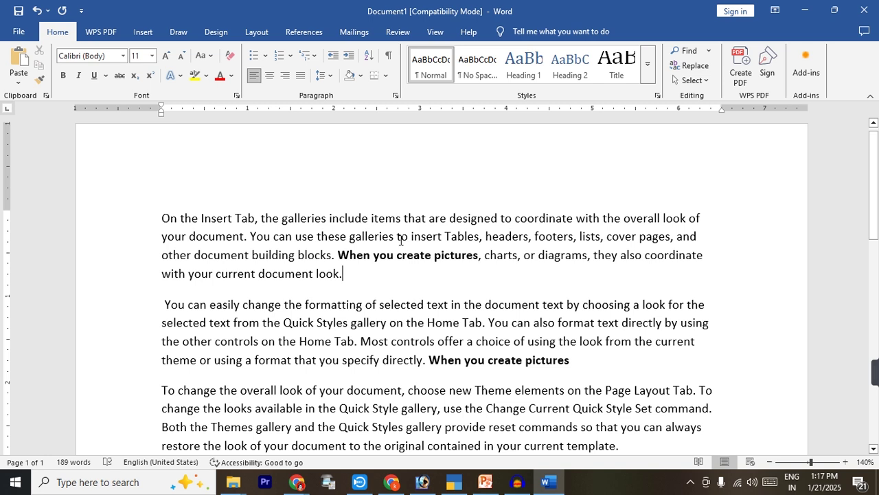
click(143, 32)
click(411, 54)
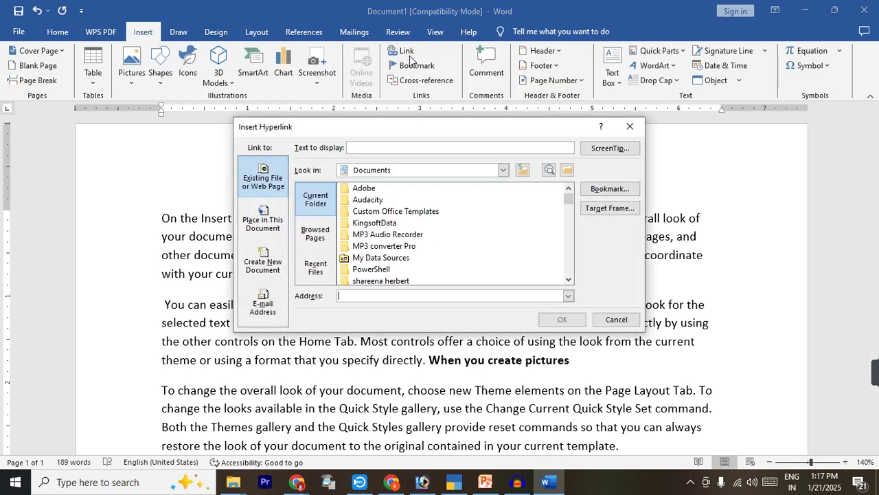
drag(568, 199, 569, 233)
click(391, 211)
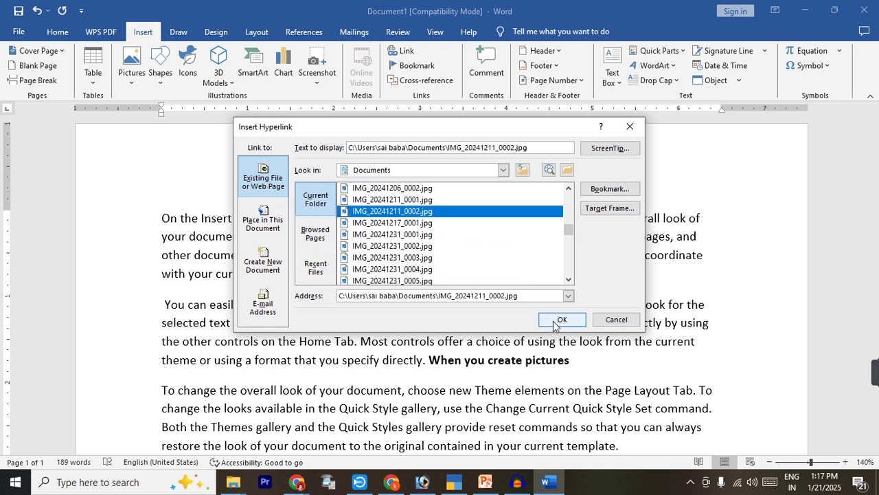
click(557, 320)
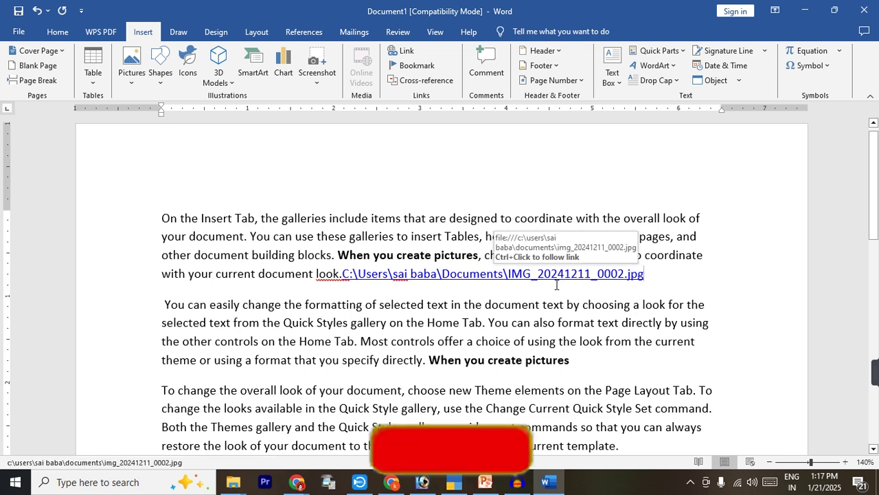
- Follow the inserted hyperlink to view its image, and delete the link text from the first paragraph
ctrl+click(556, 278)
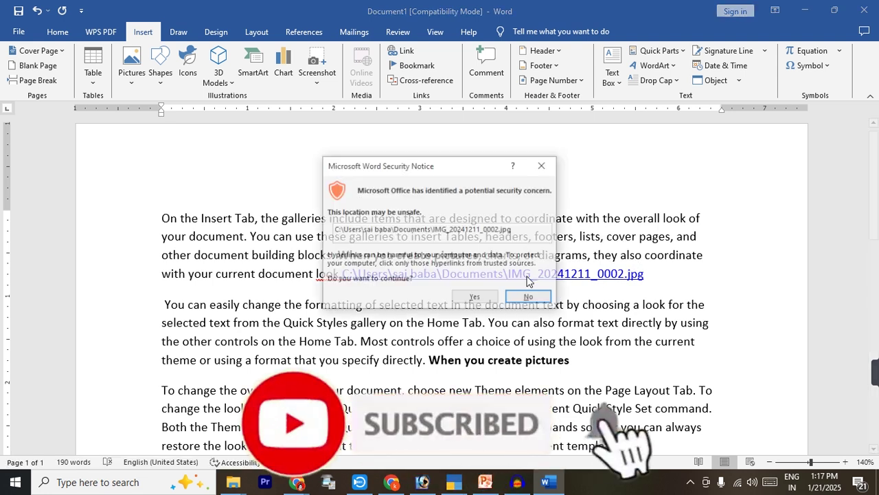
click(494, 298)
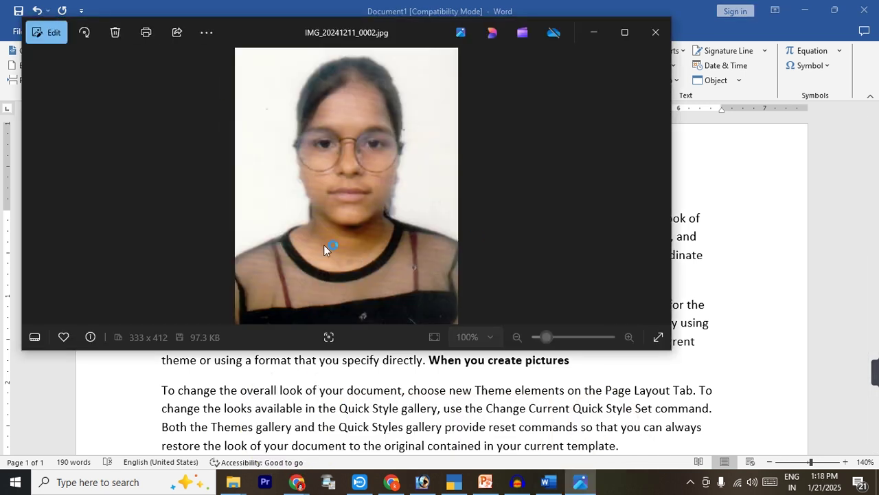
click(653, 32)
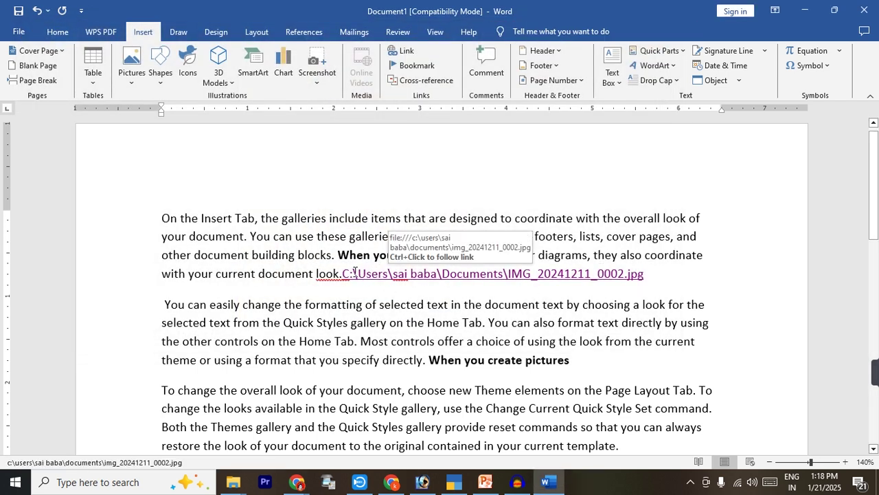
drag(345, 272, 660, 277)
key(BackSpace)
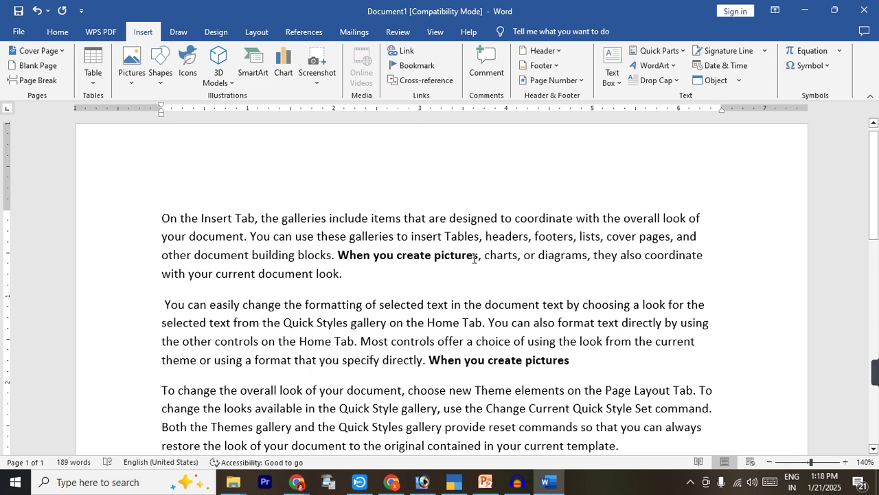
- Link the bold word "pictures" in the first paragraph to IMG_20250101_0002.jpg from the Documents folder
drag(477, 255, 435, 256)
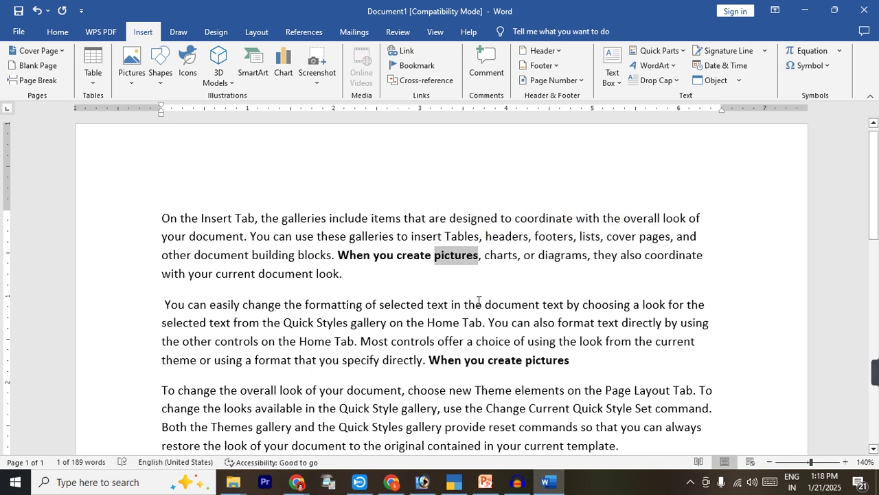
key(ctrl+k)
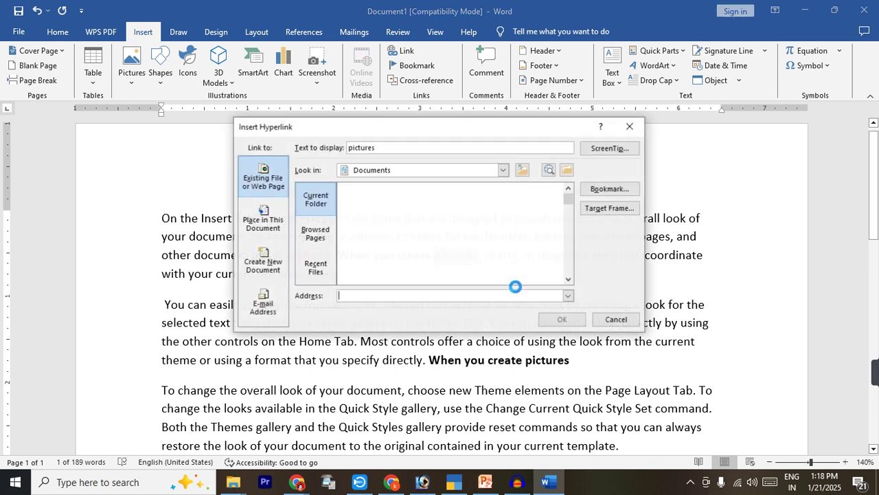
drag(568, 200, 569, 236)
click(423, 238)
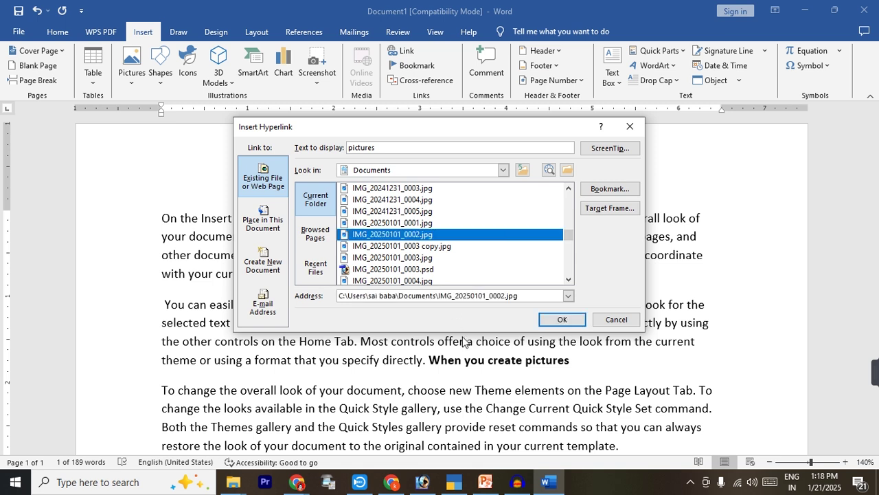
click(562, 321)
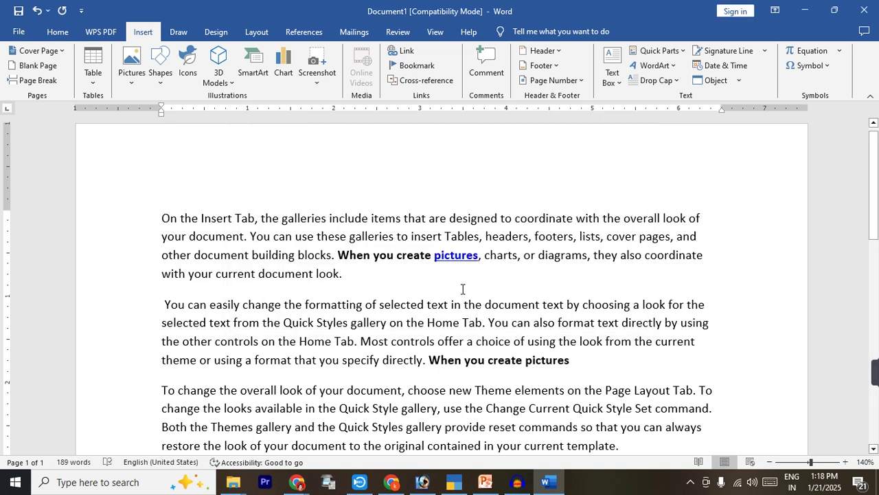
- Follow the "pictures" hyperlink to view the linked image, and close the image viewer
ctrl+click(459, 259)
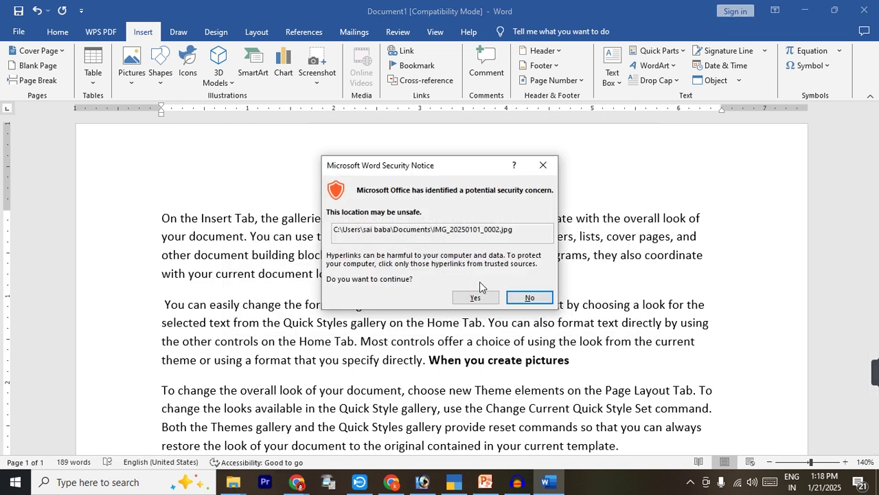
click(474, 296)
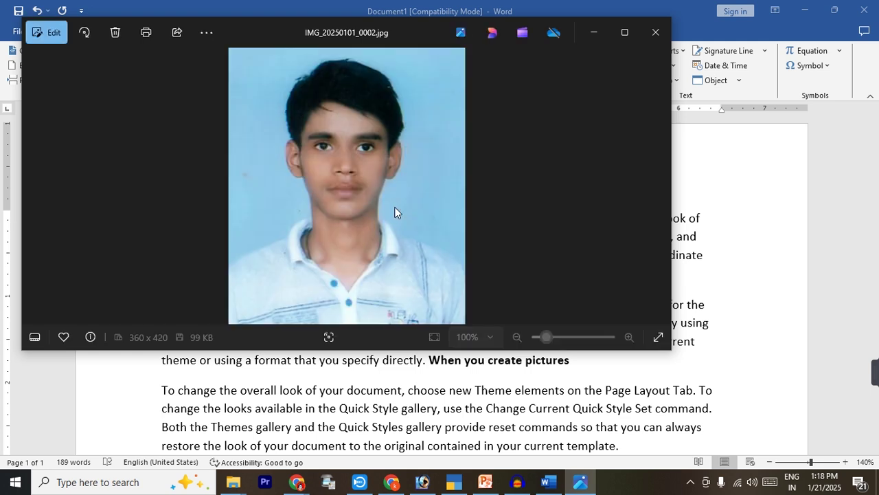
click(655, 32)
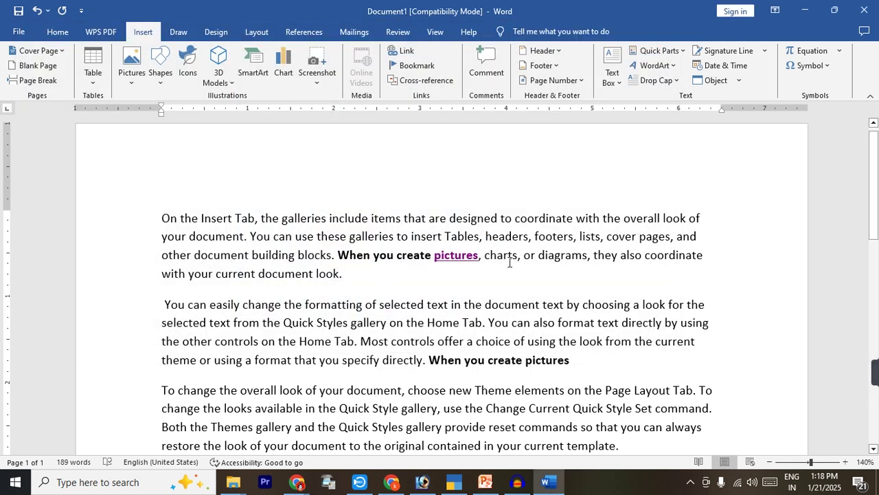
- Remove the hyperlink from the word "pictures" in the first paragraph
drag(480, 256, 434, 256)
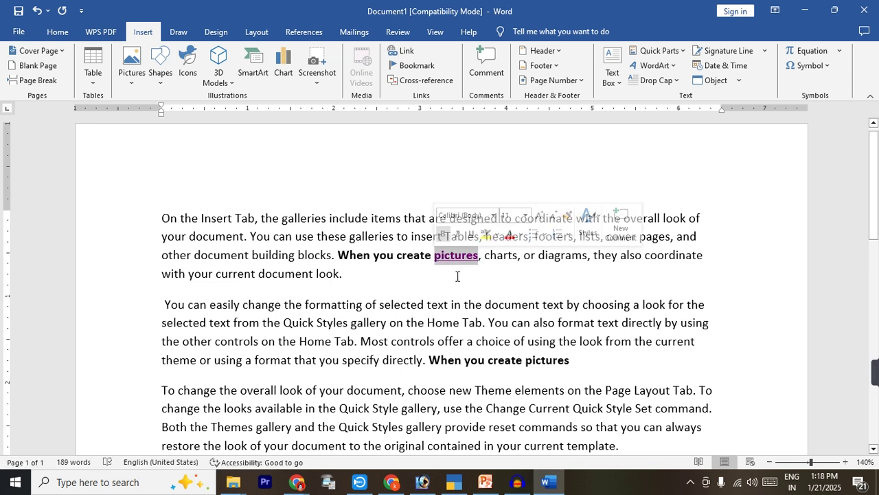
key(ctrl+k)
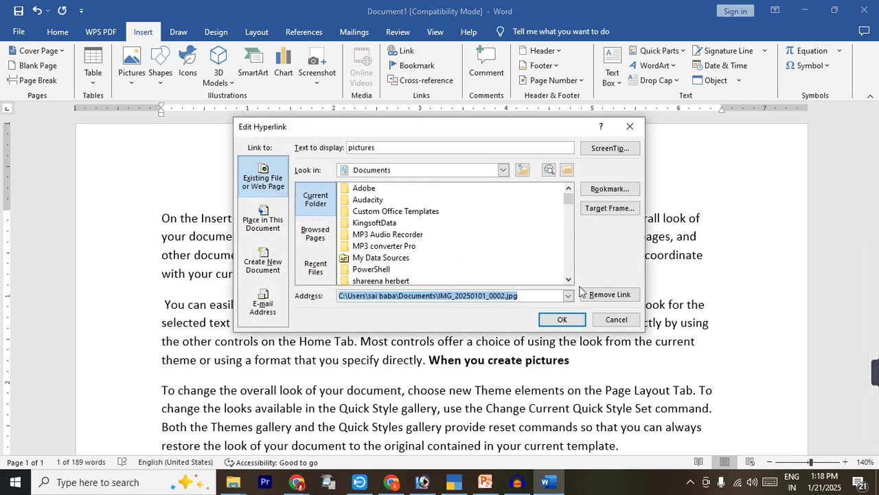
click(613, 297)
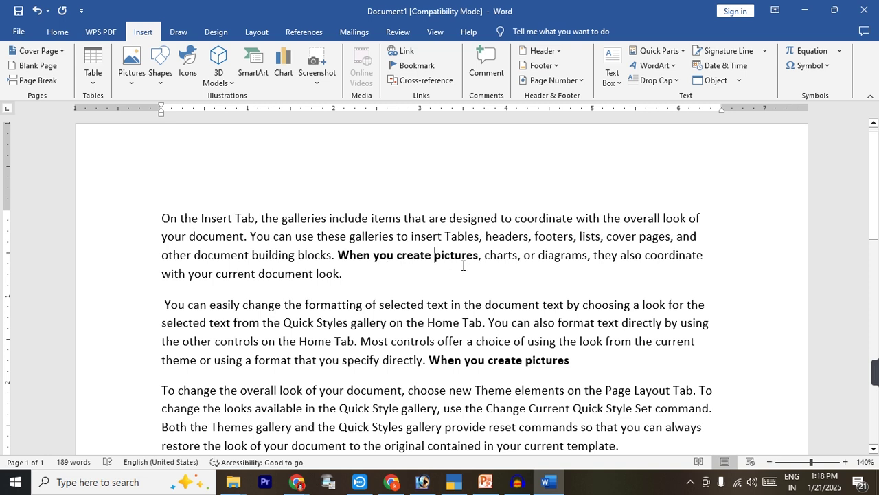
- Try justified and centered alignment on the first paragraph, returning it to left alignment each time
key(ctrl+l)
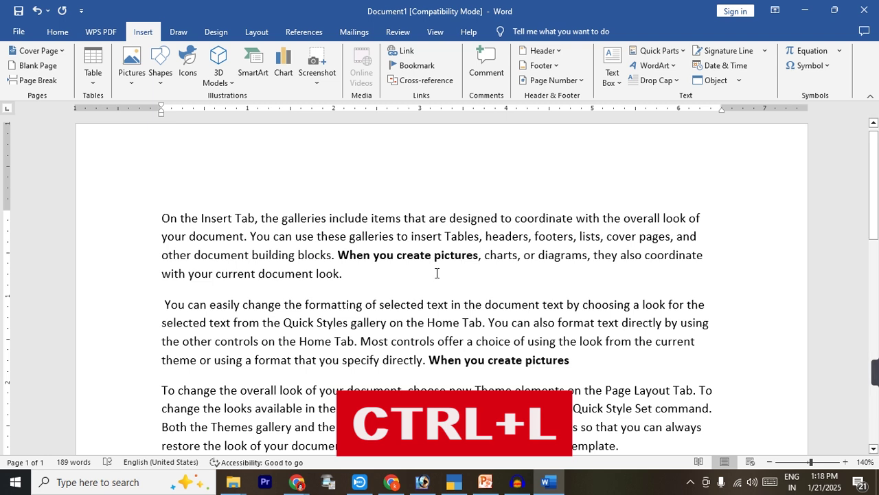
click(58, 32)
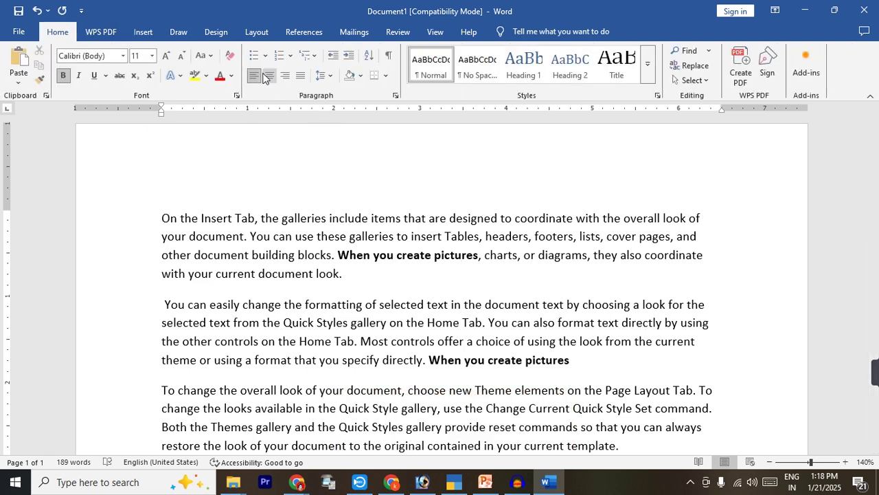
click(163, 218)
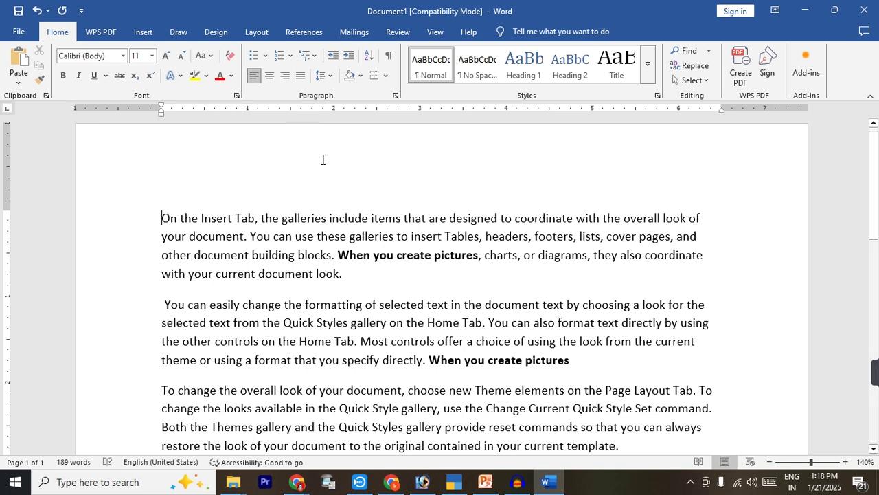
key(ctrl+j)
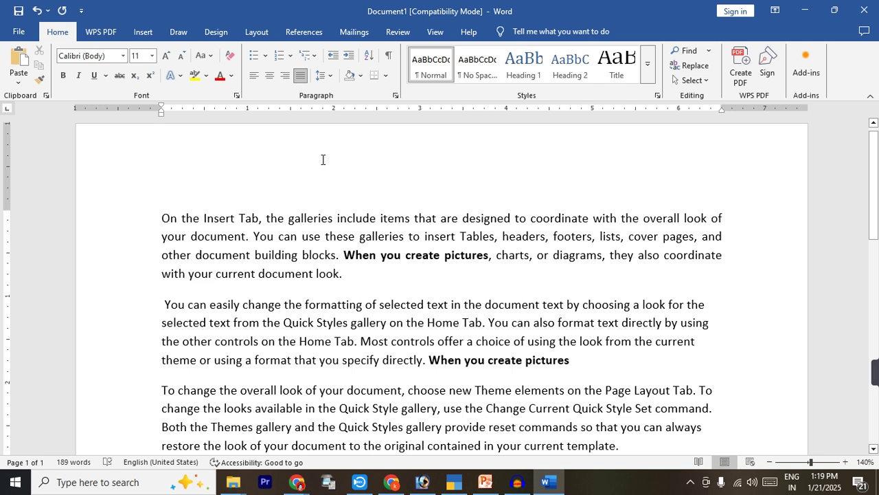
key(ctrl+l)
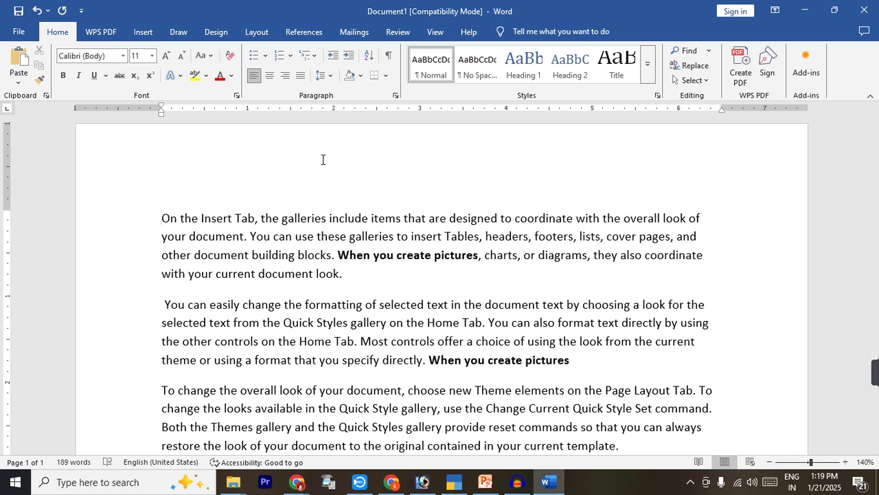
key(ctrl+e)
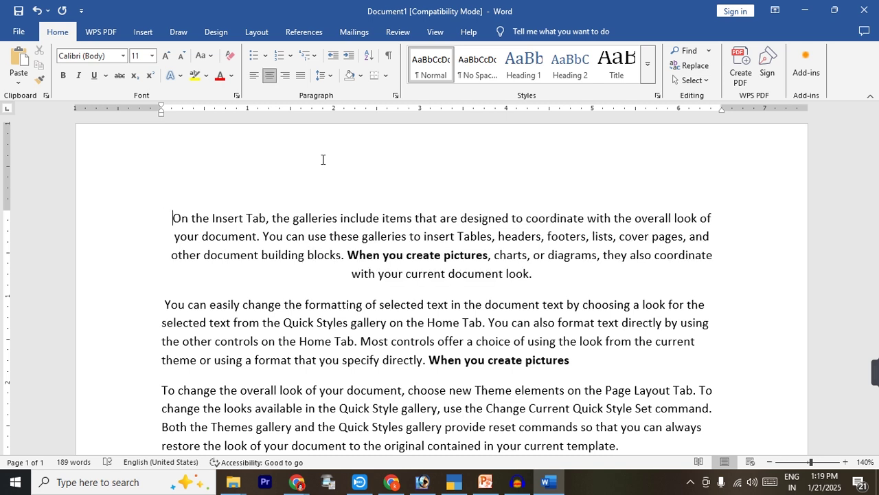
key(ctrl+l)
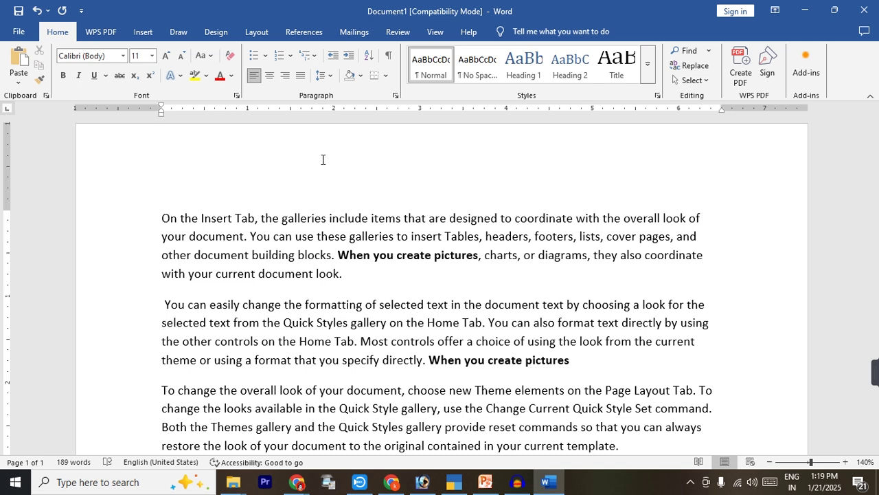
- Cycle the first paragraph through center, right and justified alignment, ending with left alignment
click(269, 76)
click(285, 76)
click(301, 76)
click(285, 75)
click(269, 76)
click(254, 76)
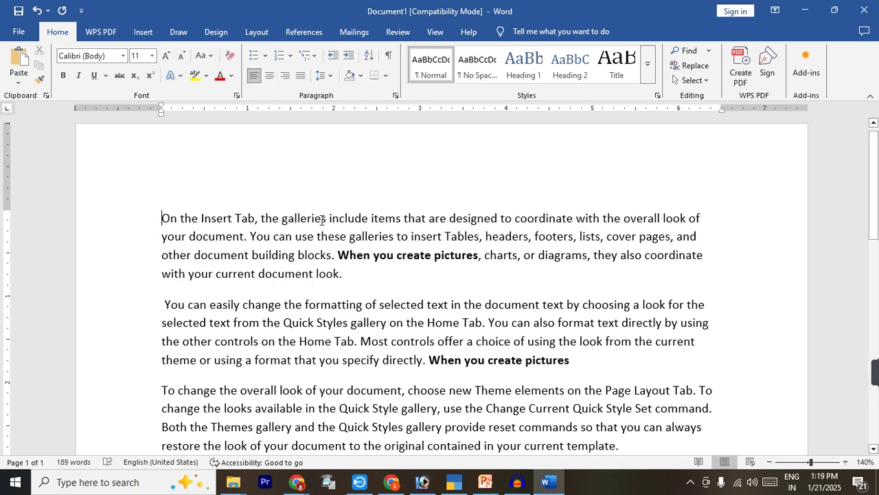
- Increase the first paragraph's left indent in half-inch steps up to 4 inches
key(ctrl+m)
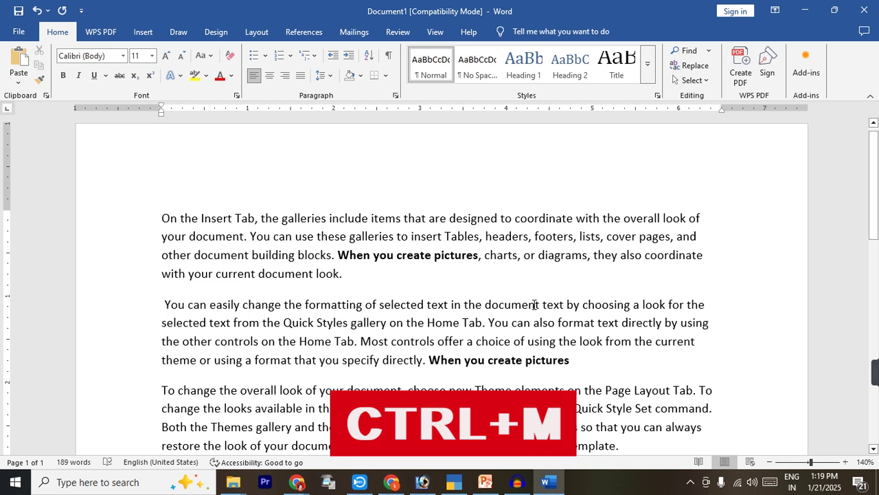
key(ctrl+m)
key(ctrl+m)
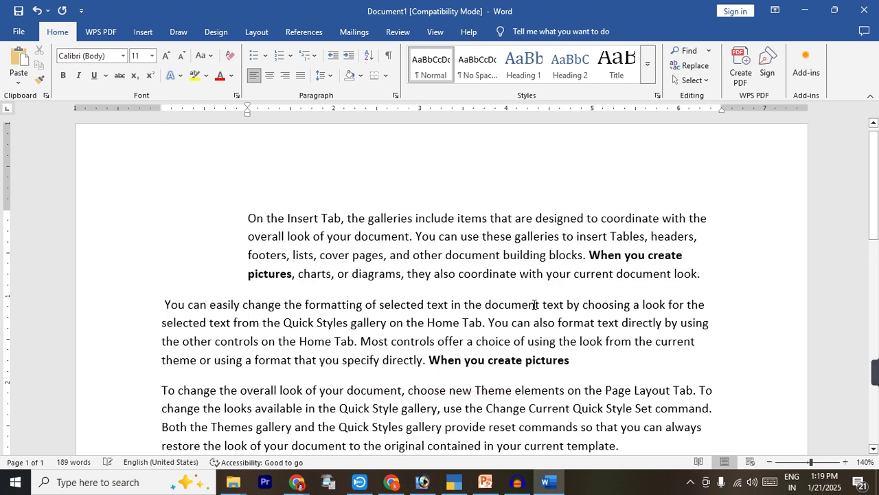
key(ctrl+m)
key(ctrl+m)
key(ctrl+m)
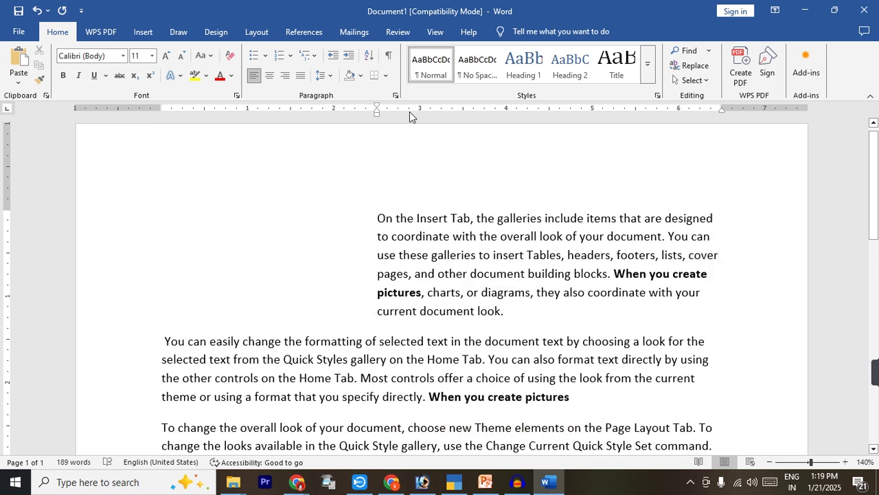
click(349, 59)
click(350, 60)
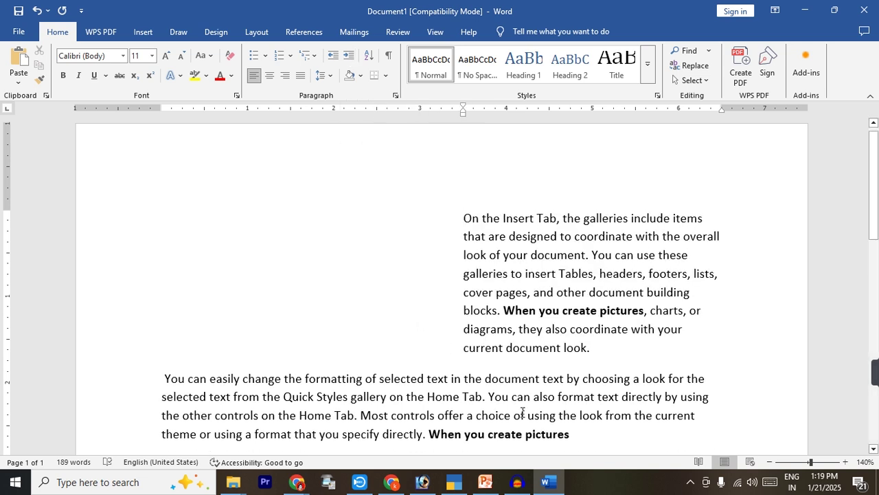
key(ctrl+m)
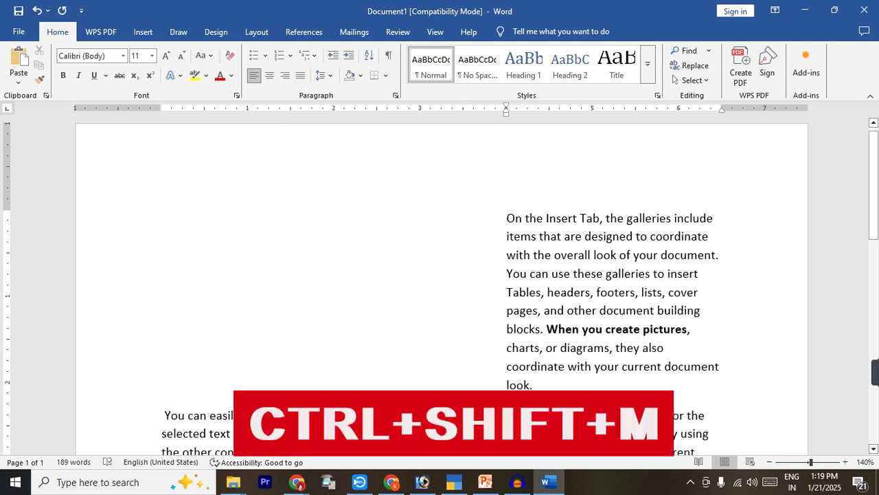
- Decrease the first paragraph's left indent step by step back to the page margin
key(ctrl+shift+m)
key(ctrl+shift+m)
key(ctrl+shift+m)
key(ctrl+shift+m)
key(ctrl+shift+m)
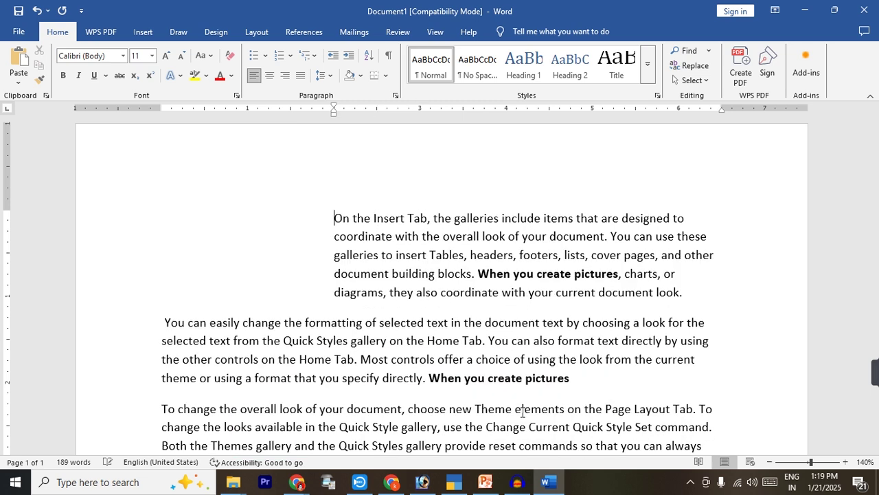
key(ctrl+shift+m)
key(ctrl+shift+m)
key(ctrl+shift+m)
- Indent the first paragraph by several levels again and remove the added indent completely
key(ctrl+m)
key(ctrl+m)
key(ctrl+m)
key(ctrl+m)
key(ctrl+shift+m)
key(ctrl+shift+m)
key(ctrl+shift+m)
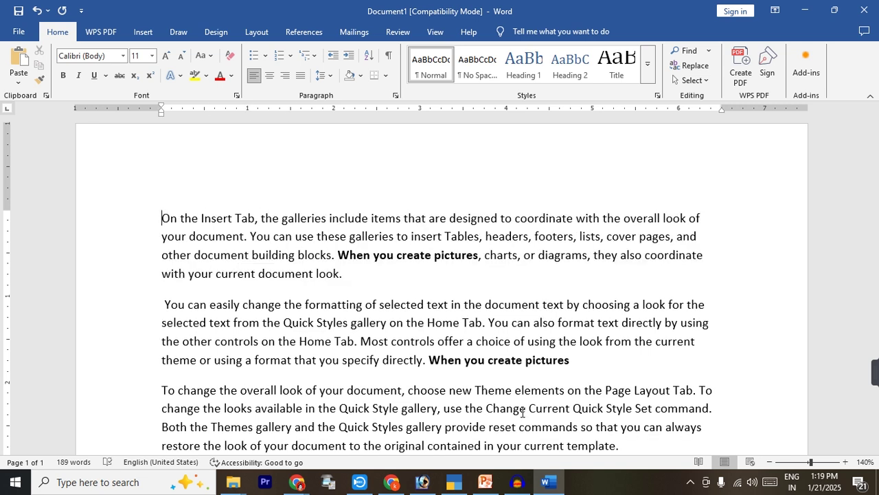
- Create a new blank document and close it, and view the list of recent files available to open
key(ctrl+n)
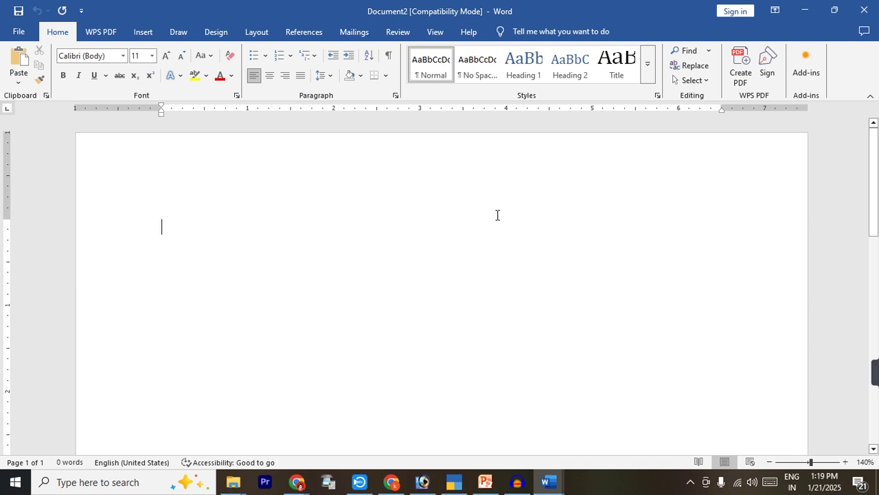
click(864, 10)
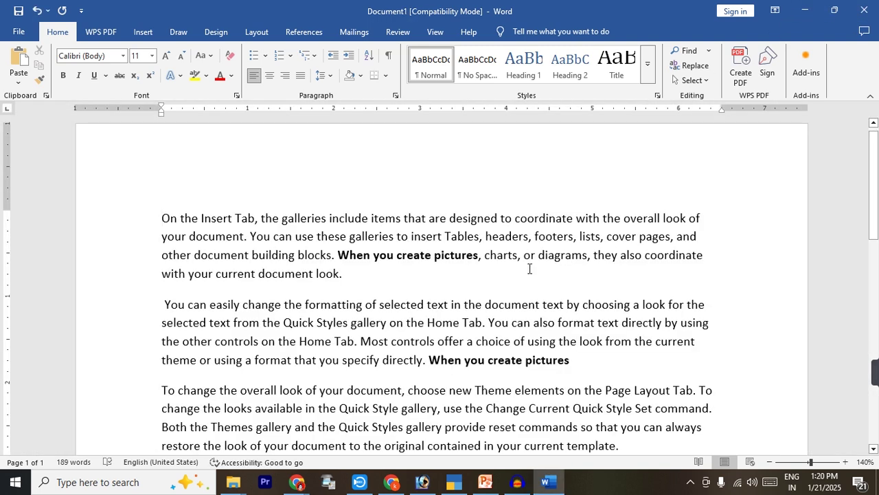
key(ctrl+o)
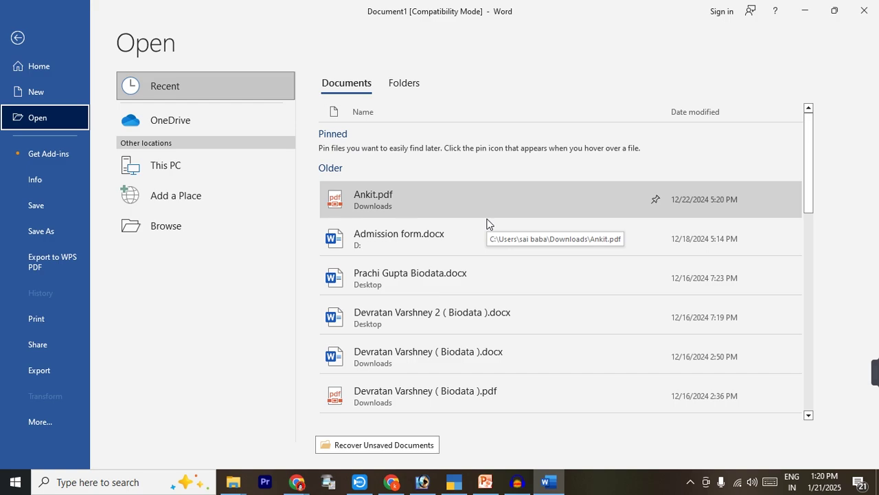
key(Escape)
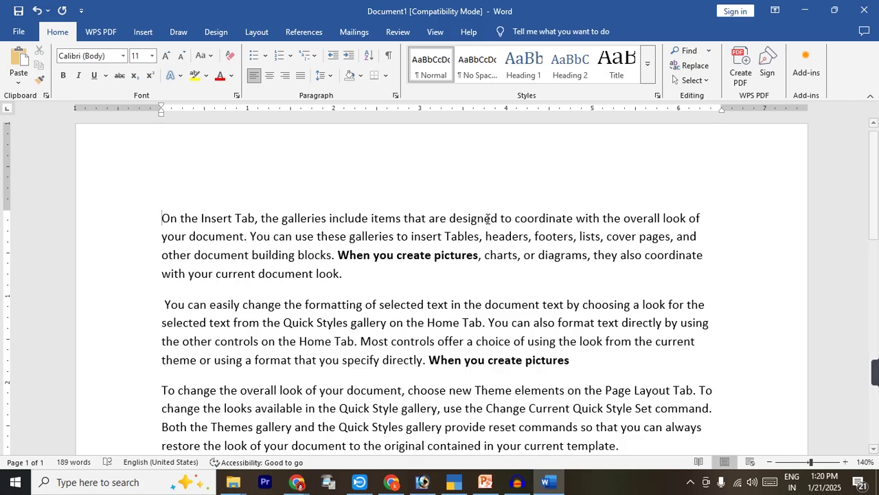
- Show the print settings with 7 copies set, and return to the document without printing
key(ctrl+p)
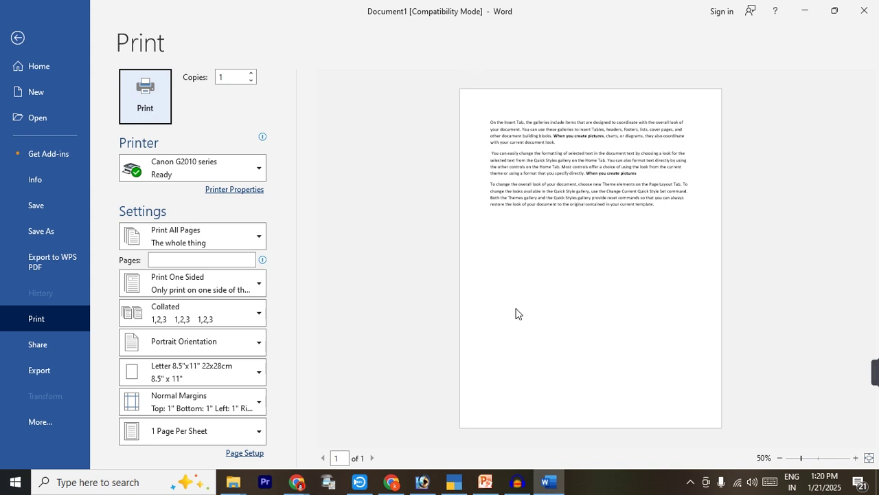
click(252, 74)
click(252, 73)
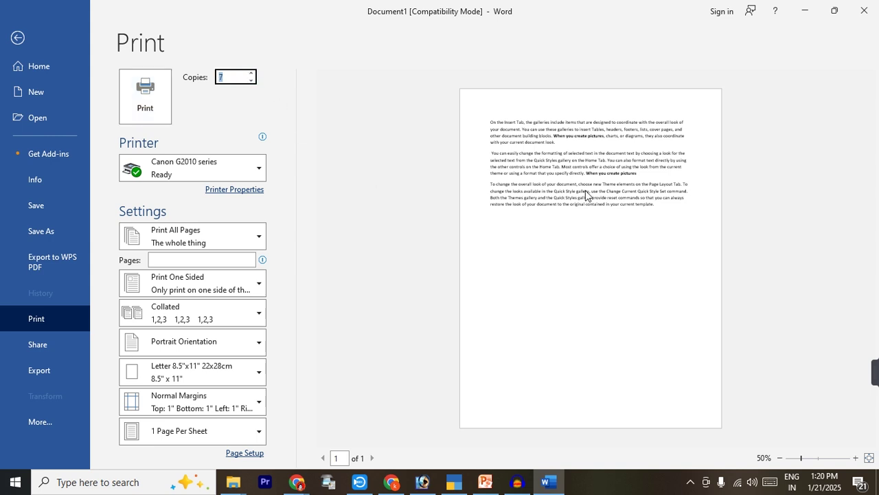
key(Escape)
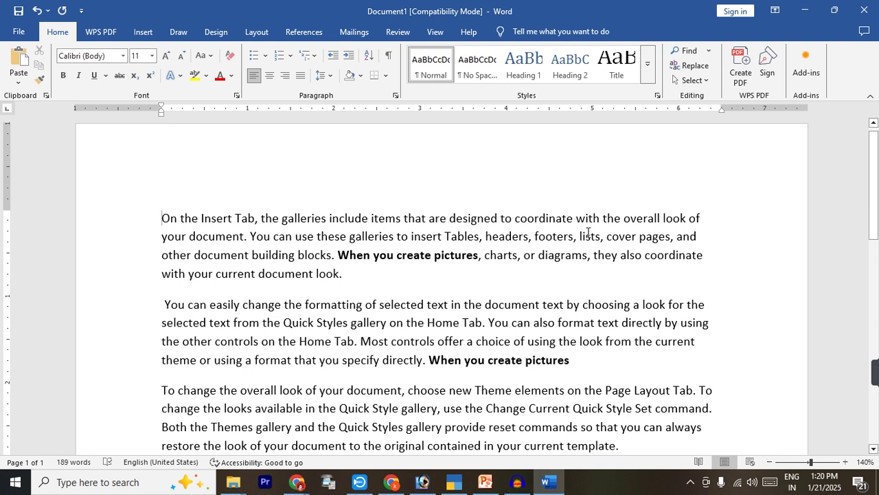
- Select the first paragraph, try centered, right and justified alignment on it, and reset it to left alignment
key(ctrl+q)
click(489, 275)
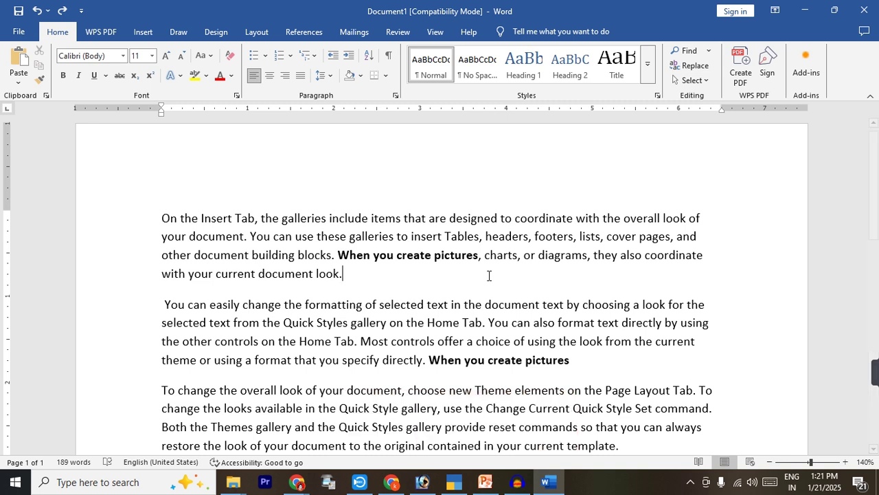
drag(343, 275, 159, 218)
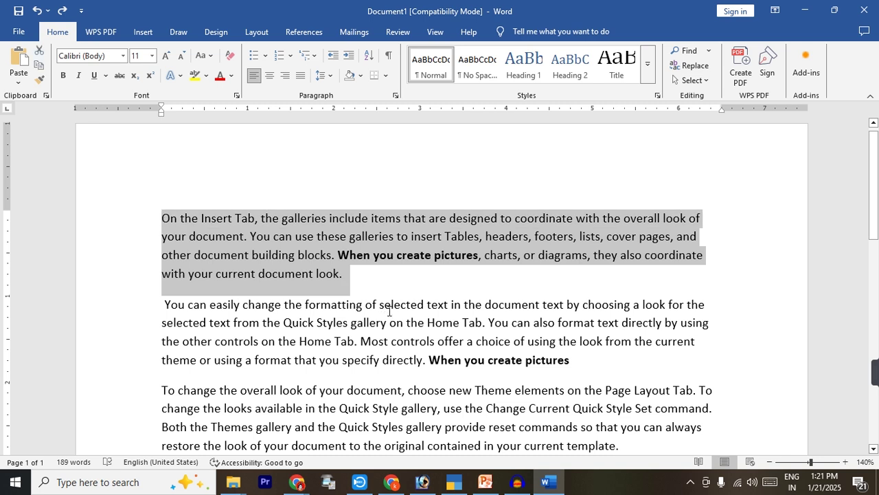
click(270, 77)
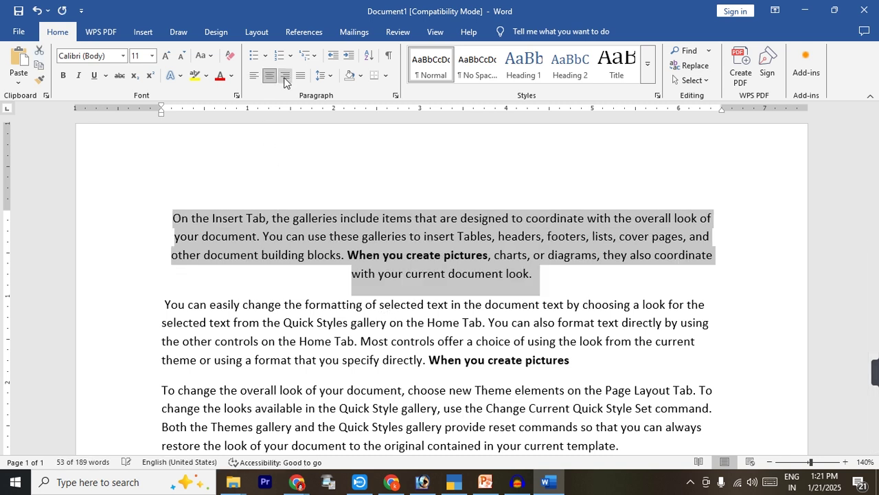
click(285, 75)
click(300, 76)
click(285, 76)
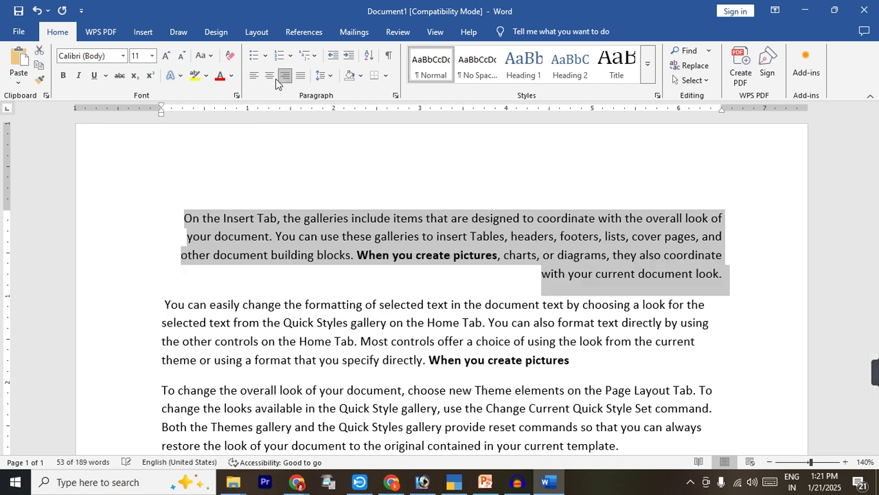
click(272, 79)
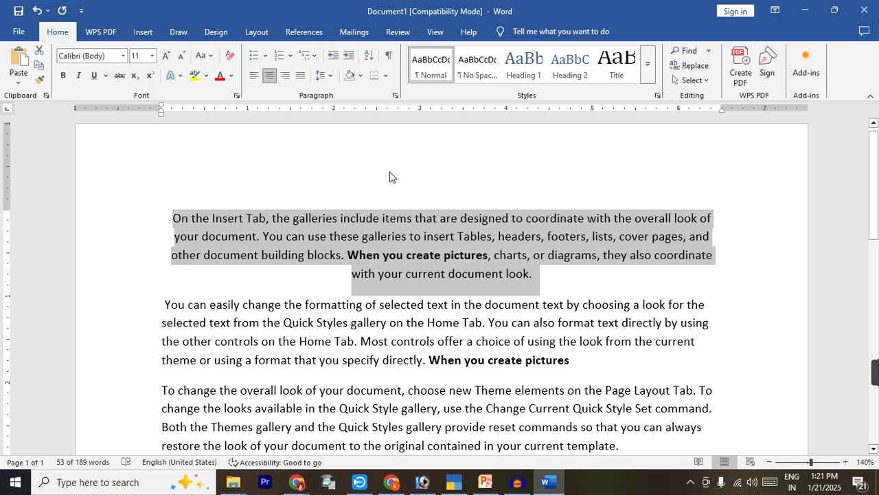
key(ctrl+l)
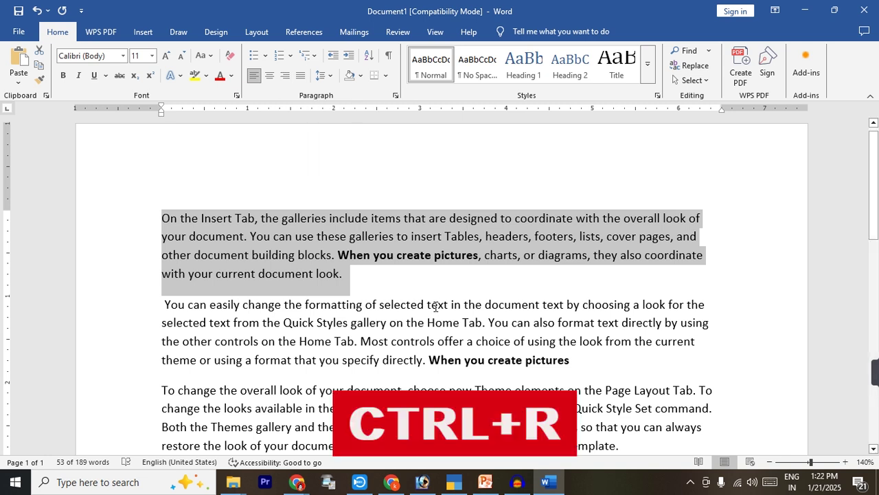
- Right-align the selected first paragraph and restore its left alignment
key(ctrl+r)
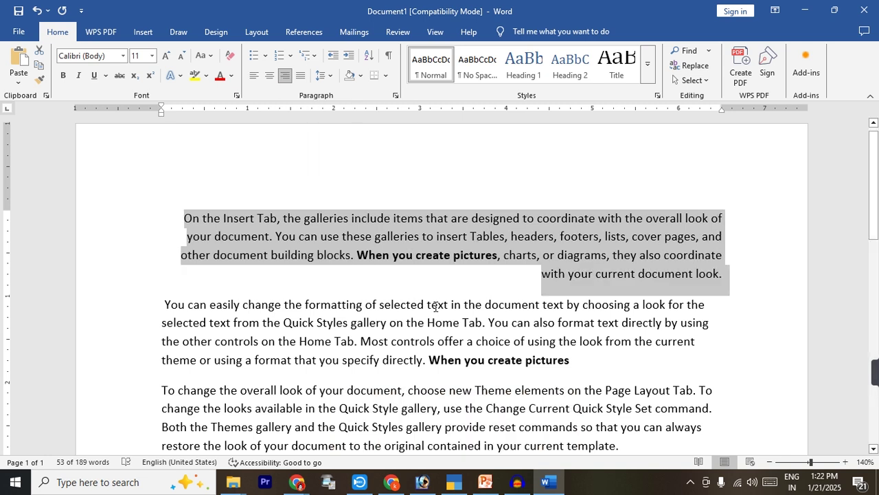
key(ctrl+l)
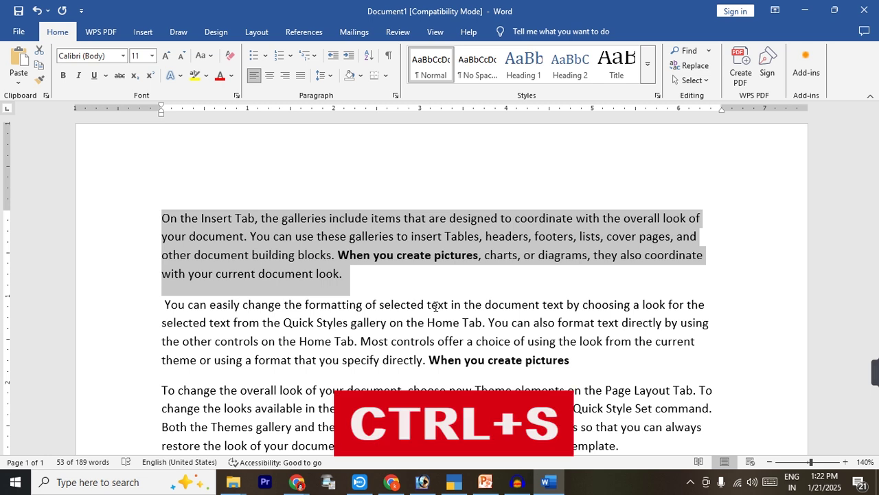
- Save the document as "On the Insert Tab.docx" in the Documents folder
key(ctrl+s)
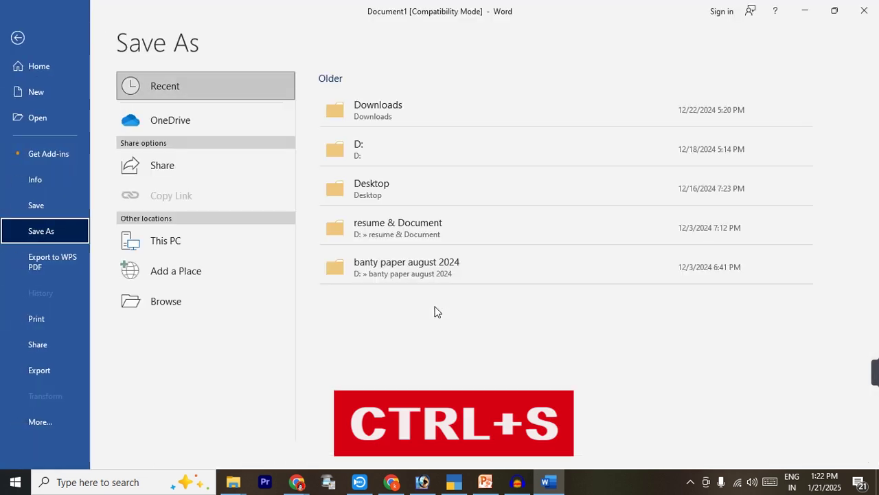
click(202, 308)
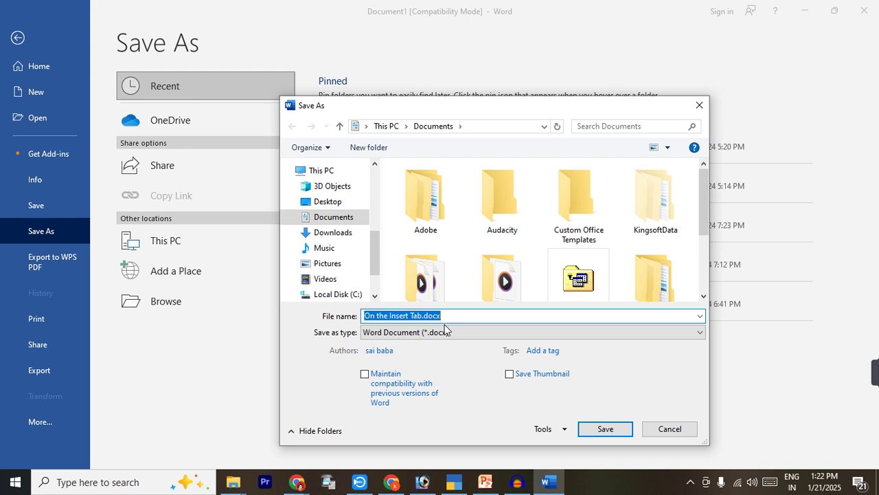
click(591, 430)
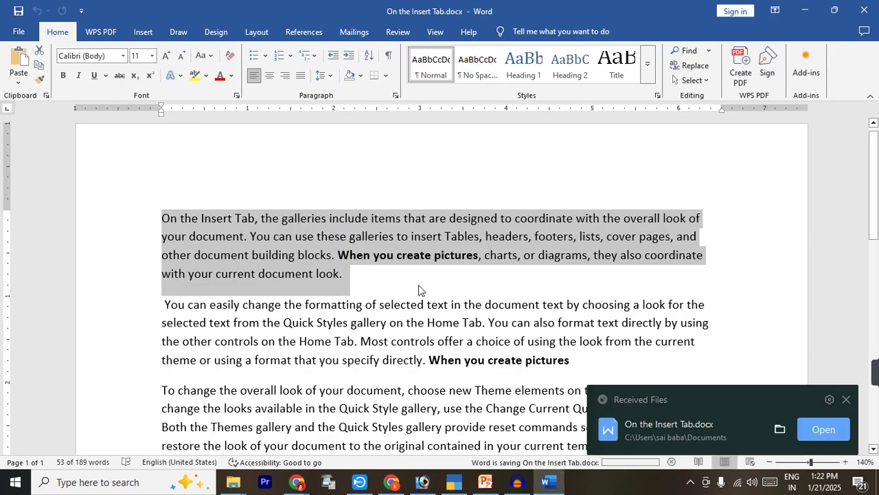
- Indent the first paragraph from its beginning in repeated tab steps, to a left indent of about 3 inches
click(514, 341)
key(ctrl+t)
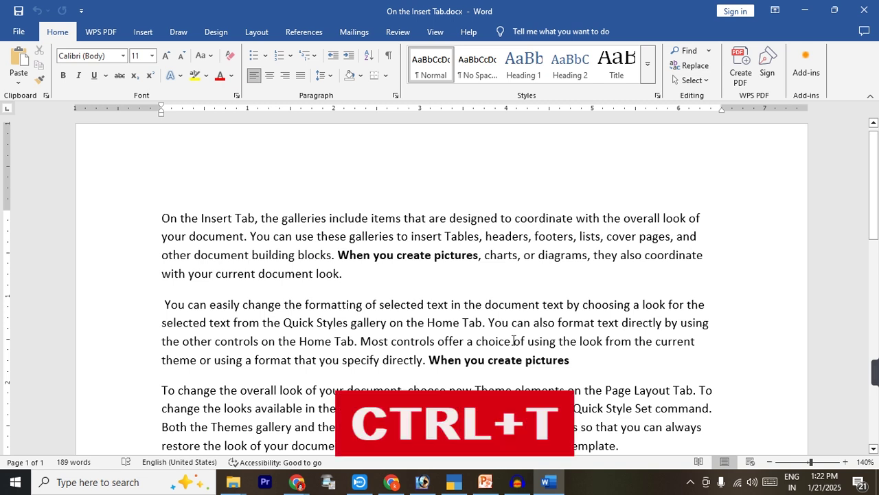
click(163, 218)
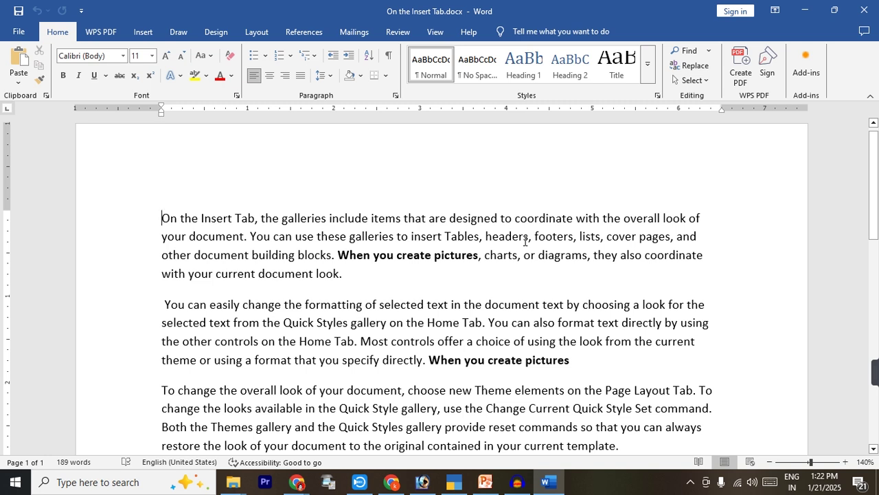
key(Tab)
key(Tab)
key(Tab)
key(Tab)
key(Tab)
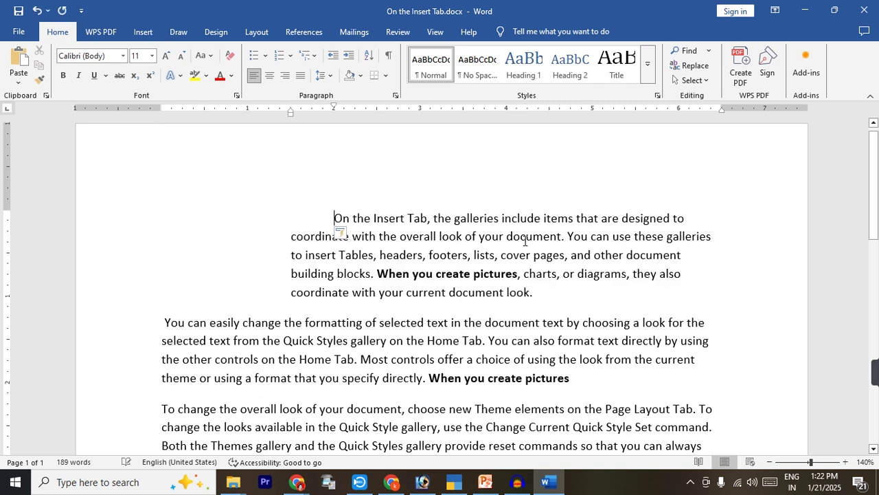
key(Tab)
key(Tab)
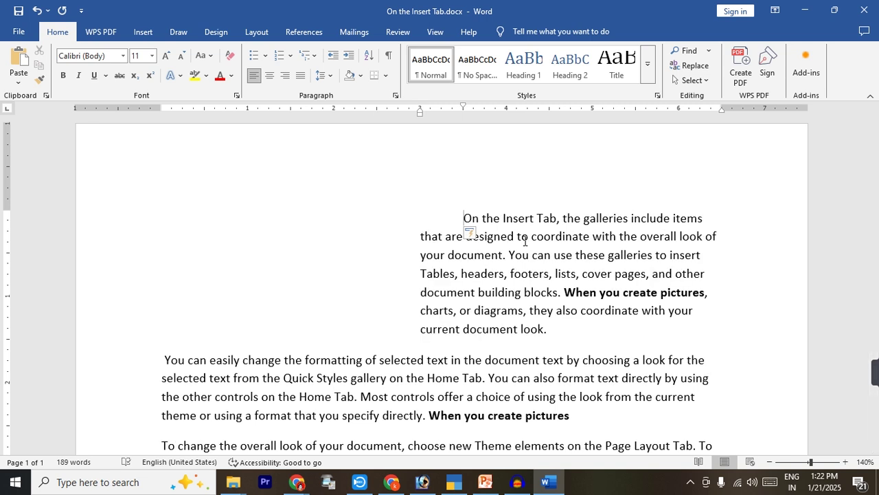
- Remove the tab indents from the first paragraph so it starts at the left margin
key(BackSpace)
key(BackSpace)
key(BackSpace)
key(BackSpace)
key(BackSpace)
key(BackSpace)
key(BackSpace)
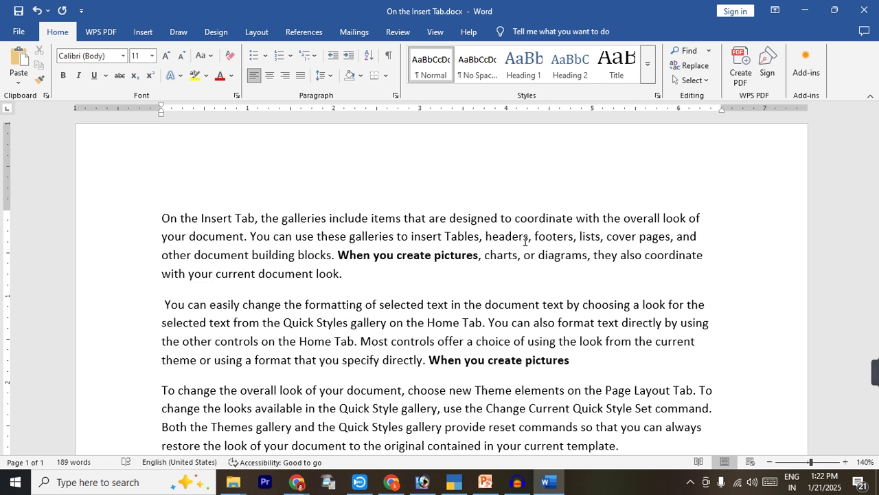
- Apply a hanging indent to the first paragraph and increase it stepwise to about 5 inches
key(ctrl+t)
key(ctrl+t)
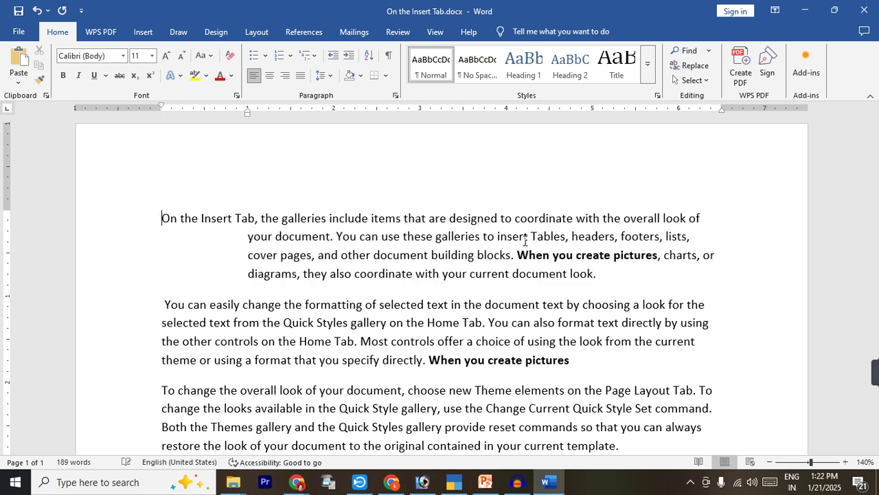
key(ctrl+t)
key(ctrl+t)
key(ctrl+t)
key(ctrl+t)
key(ctrl+t)
key(ctrl+t)
key(ctrl+t)
key(ctrl+t)
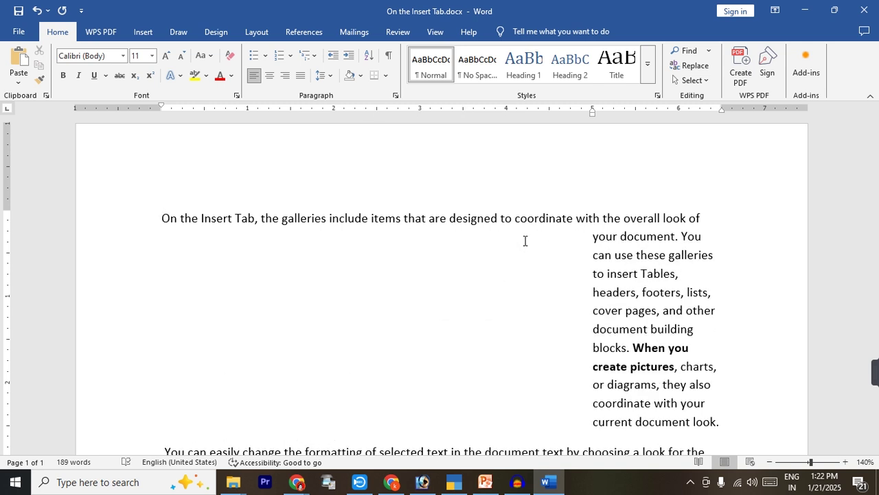
- Reduce the first paragraph's hanging indent stepwise until it is completely removed
key(ctrl+shift+t)
key(ctrl+shift+t)
key(ctrl+shift+t)
key(ctrl+shift+t)
key(ctrl+shift+t)
key(ctrl+shift+t)
key(ctrl+shift+t)
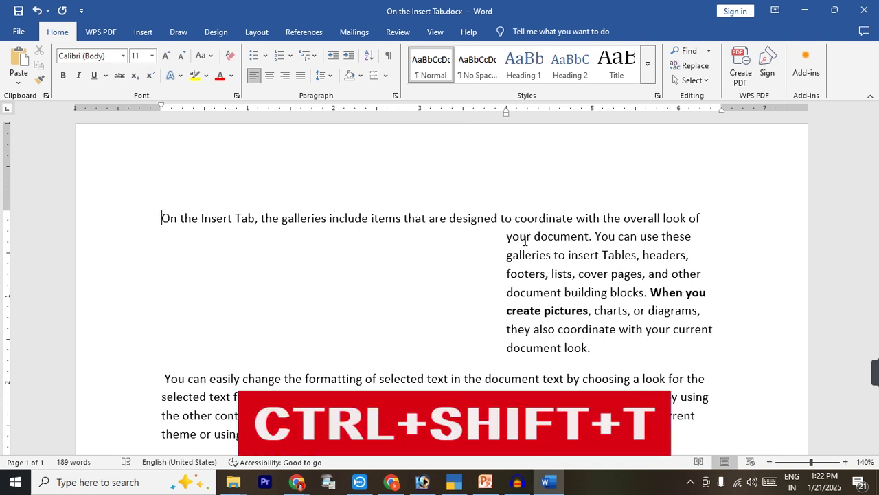
key(ctrl+shift+t)
key(ctrl+shift+t)
key(ctrl+shift+t)
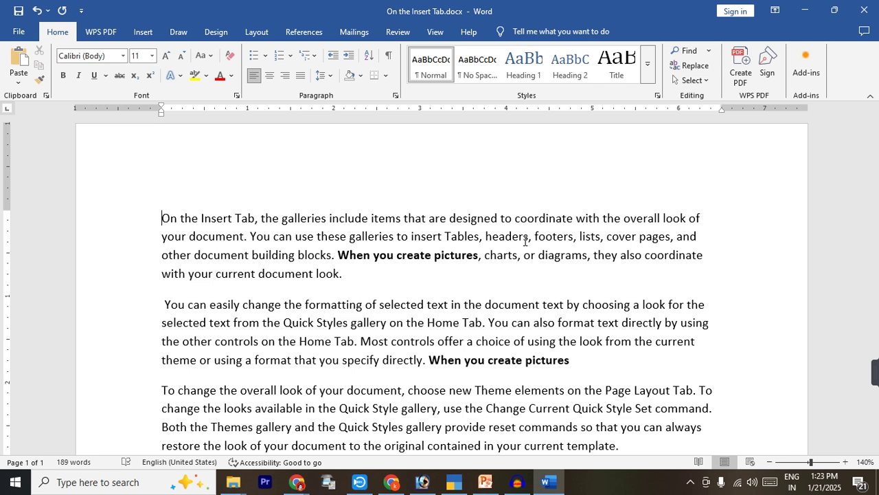
- Underline the bold phrase "When you create pictures" in the first paragraph, toggling the underline off and on once
drag(338, 255, 463, 261)
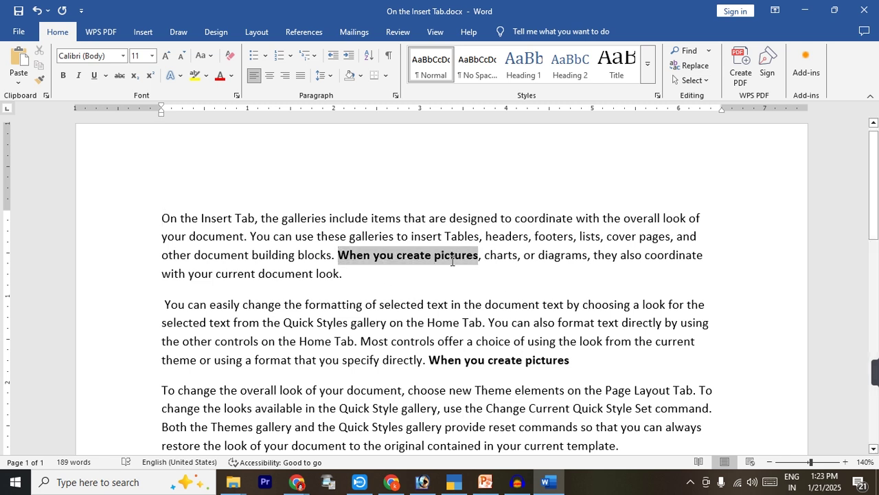
click(95, 75)
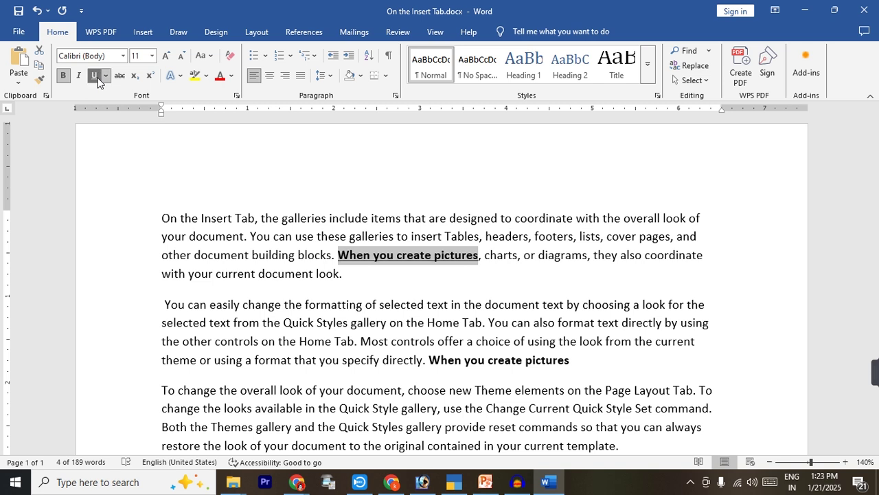
key(ctrl+u)
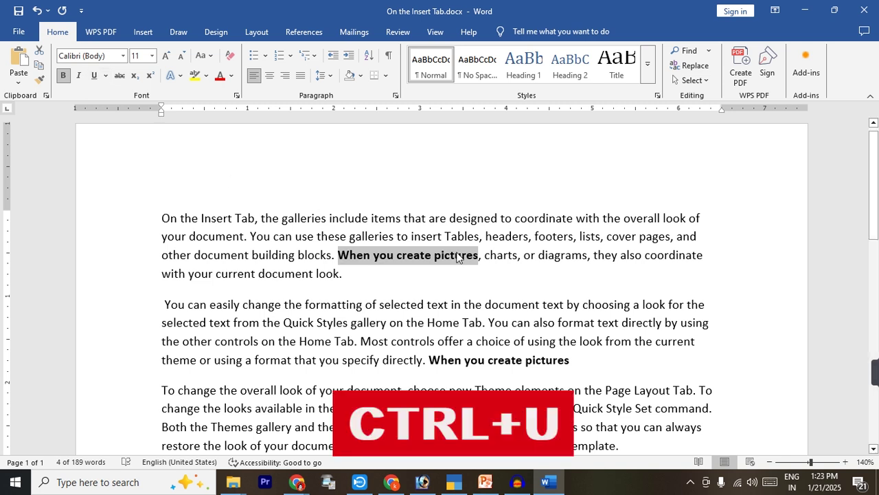
key(ctrl+u)
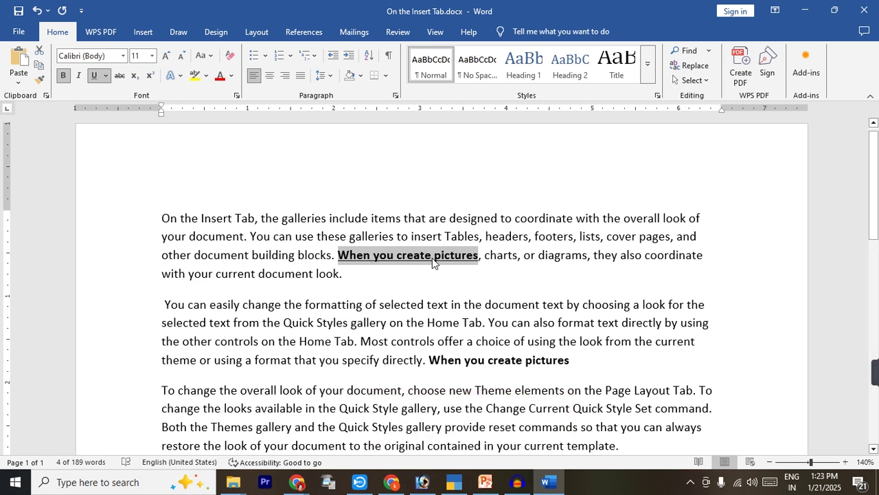
click(460, 280)
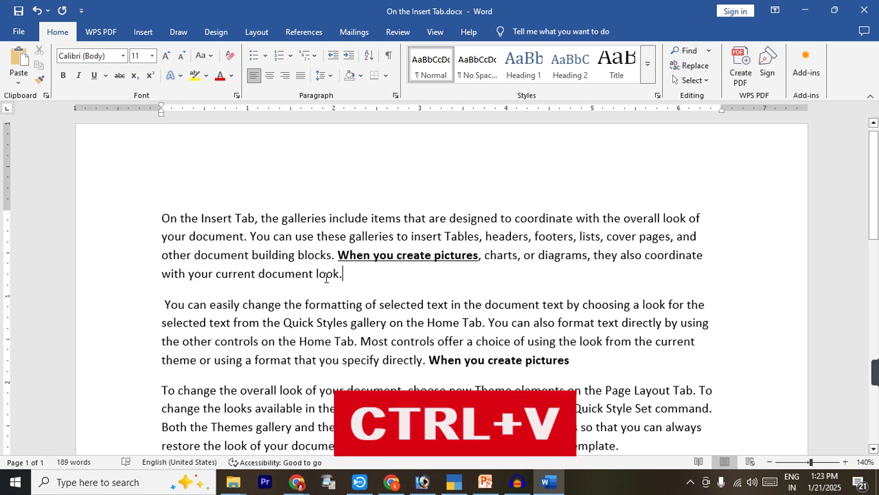
- Copy "with your current document look." from the first paragraph and paste it at the paragraph's end
drag(343, 275, 162, 270)
key(ctrl+c)
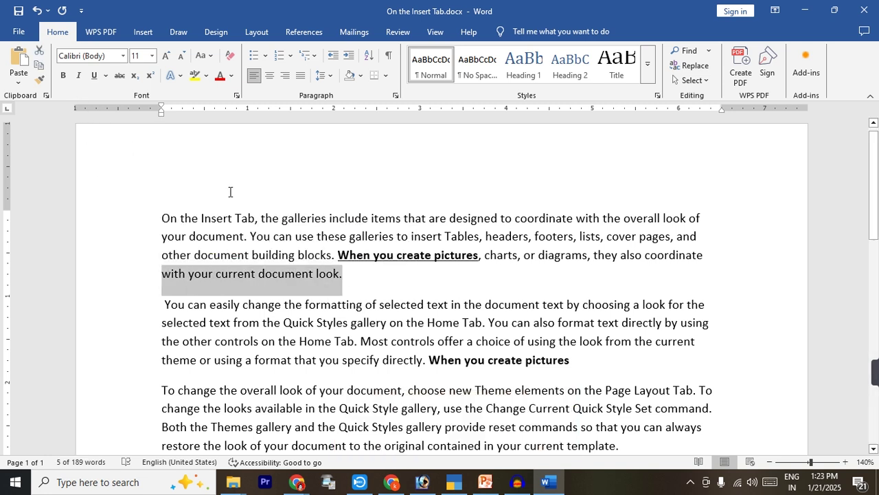
click(365, 282)
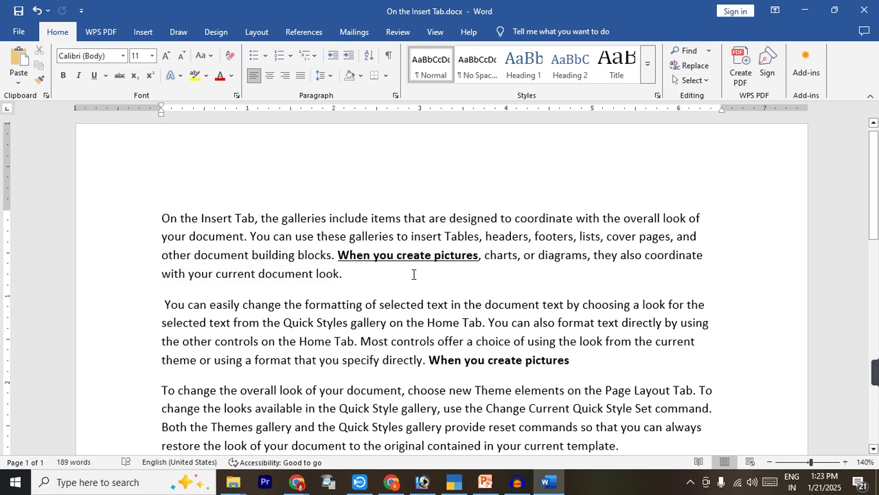
key(ctrl+v)
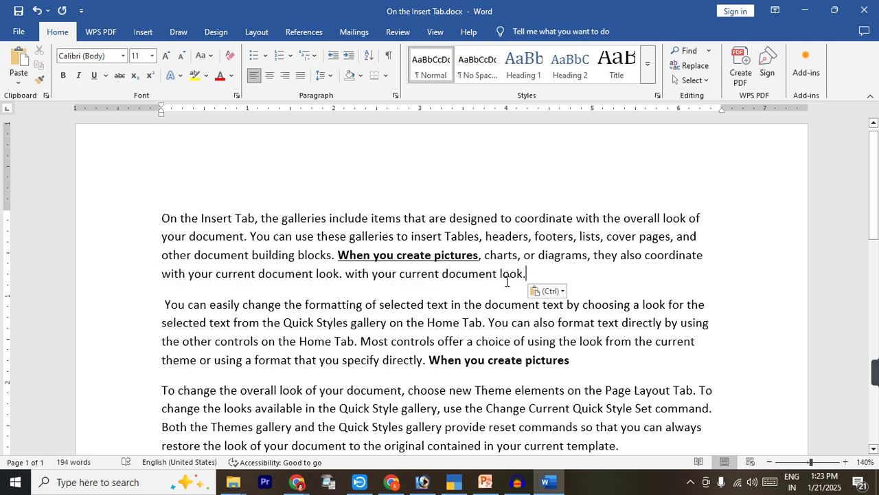
- Start closing the document three times, cancelling each time so that it stays open
key(ctrl+w)
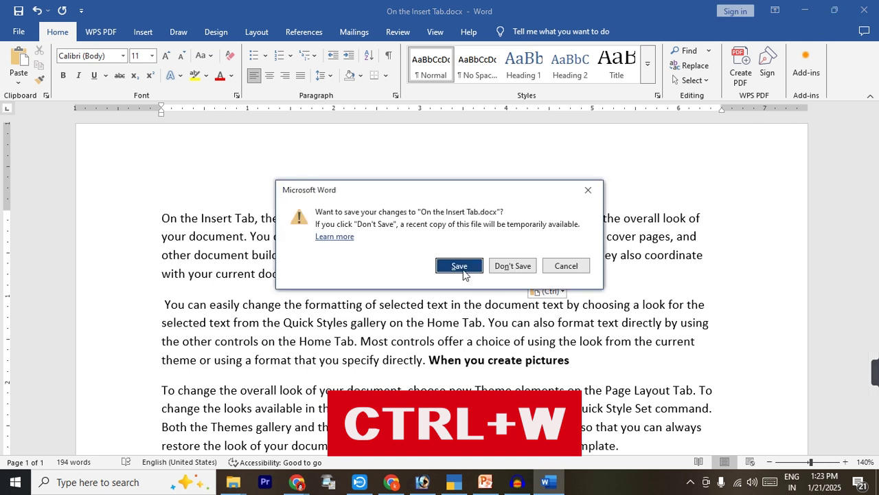
click(568, 266)
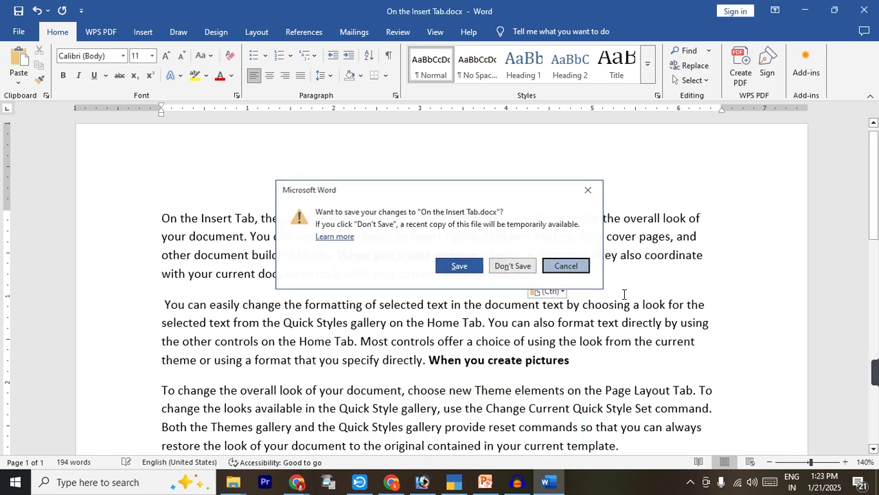
key(alt+F4)
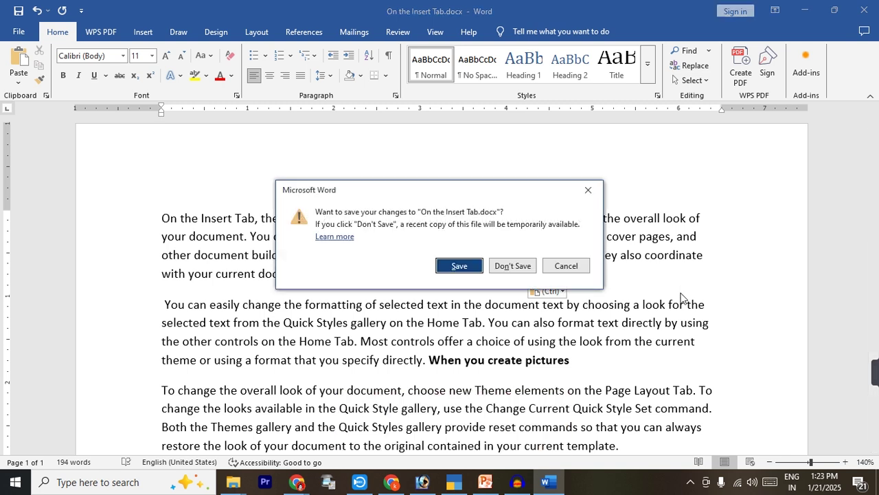
click(570, 267)
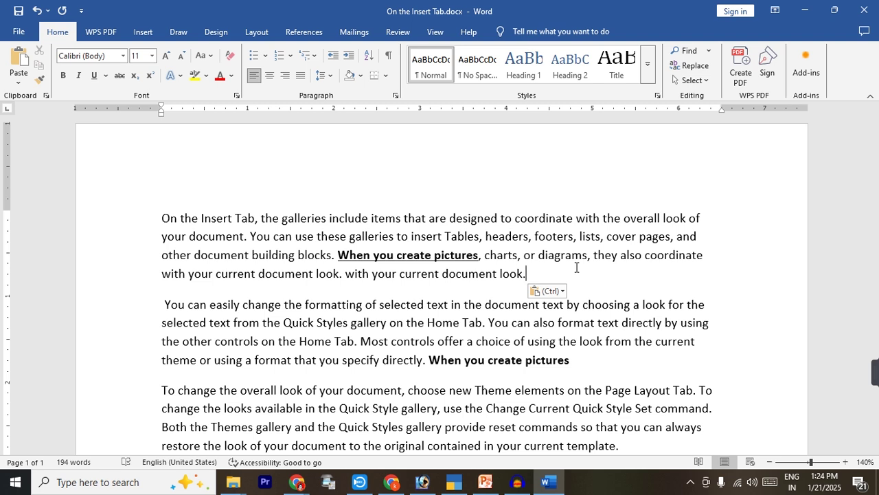
key(ctrl+w)
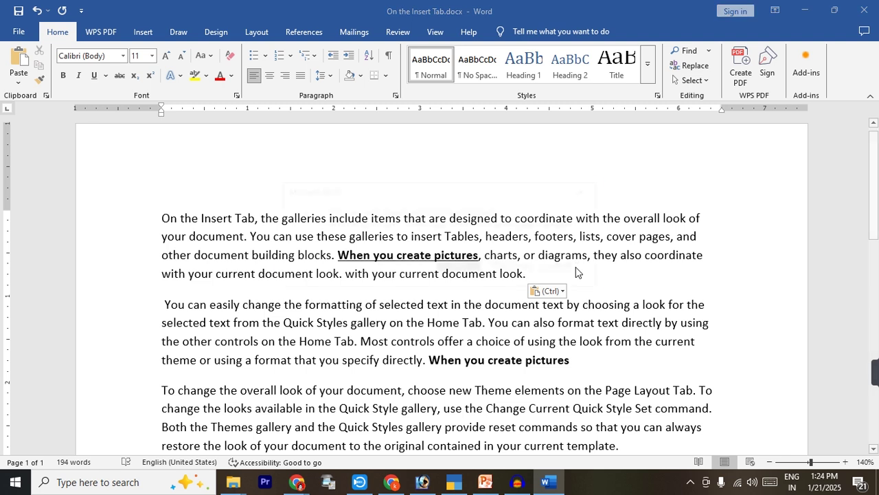
click(577, 268)
- Cut "On the Insert Tab" from the start of the first paragraph, and undo the cut
key(ctrl+x)
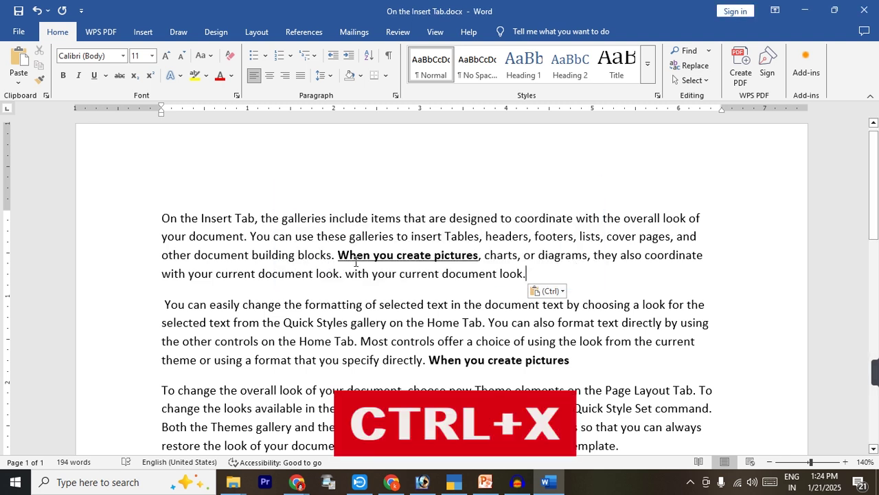
drag(162, 218, 255, 218)
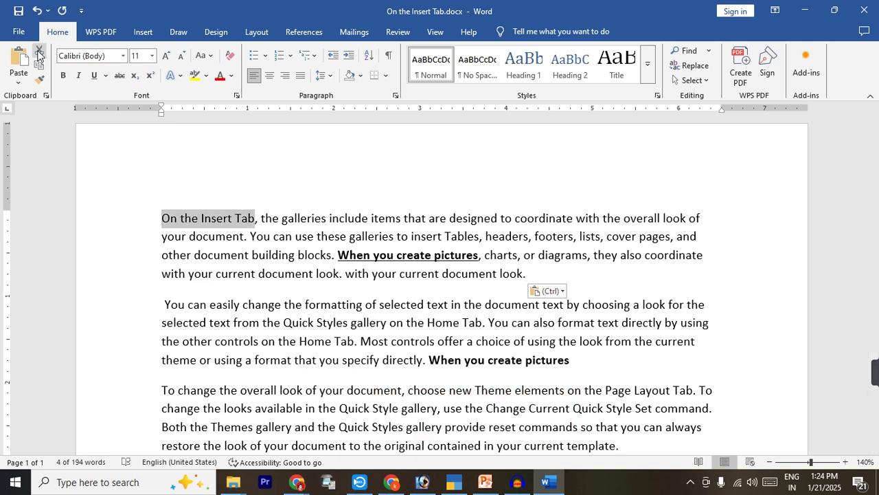
click(38, 52)
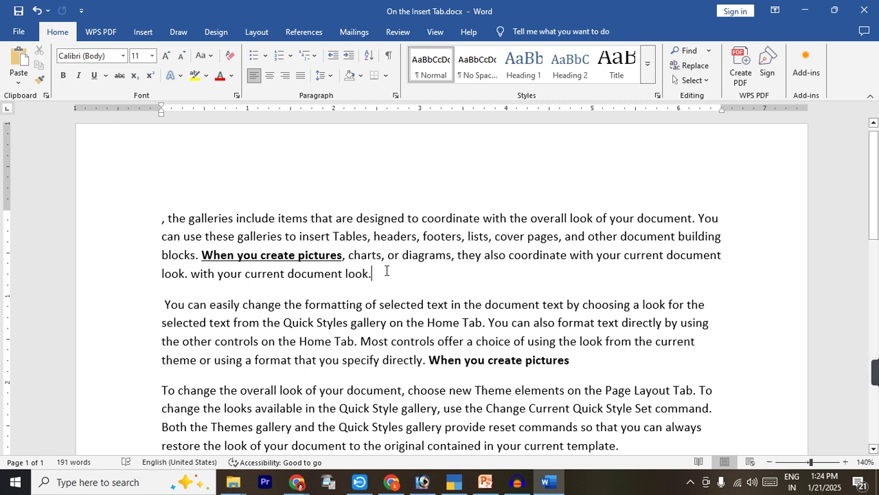
key(ctrl+z)
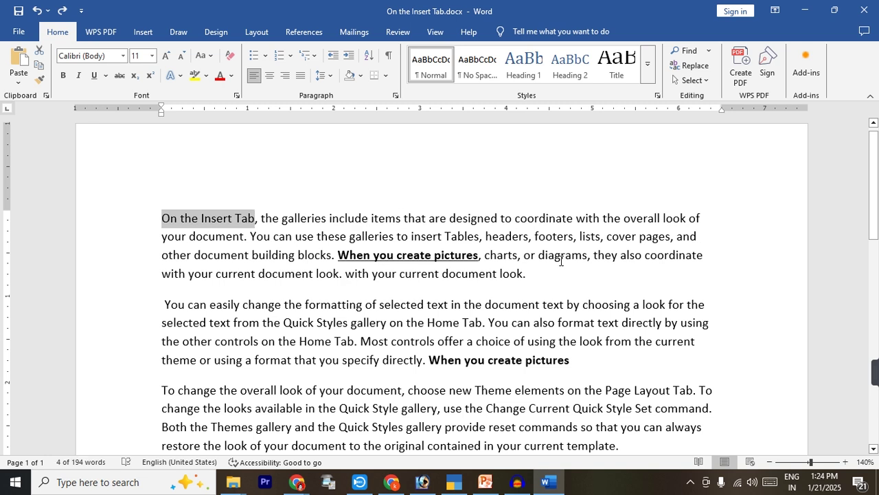
- Move "On the Insert Tab" to the end of the first paragraph by cut and paste, and undo the move
key(ctrl+x)
click(464, 273)
key(ctrl+v)
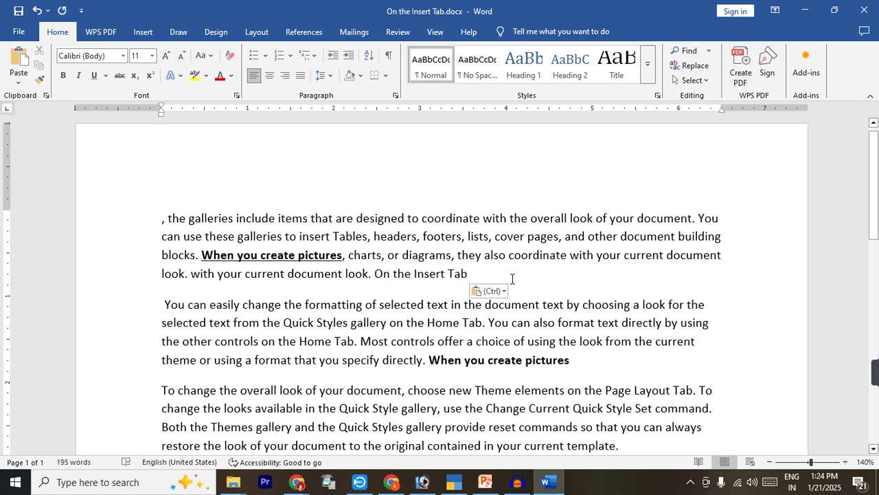
key(ctrl+z)
key(ctrl+z)
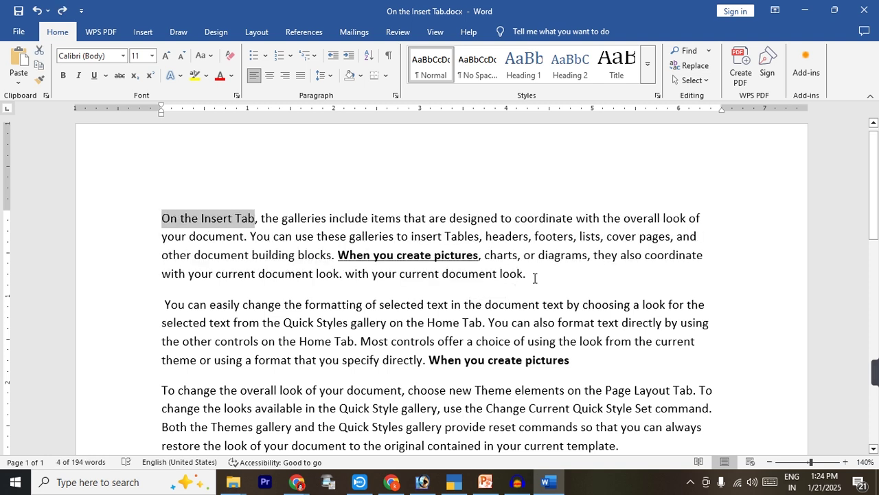
- Delete the repeated "with your current document look." at the first paragraph's end, undo the deletion, and redo it
key(ctrl+y)
drag(533, 277, 345, 276)
key(Delete)
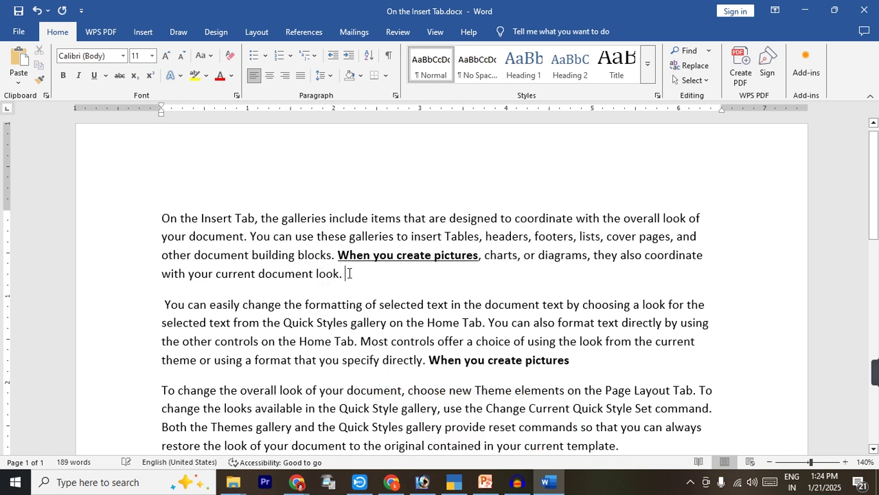
key(ctrl+z)
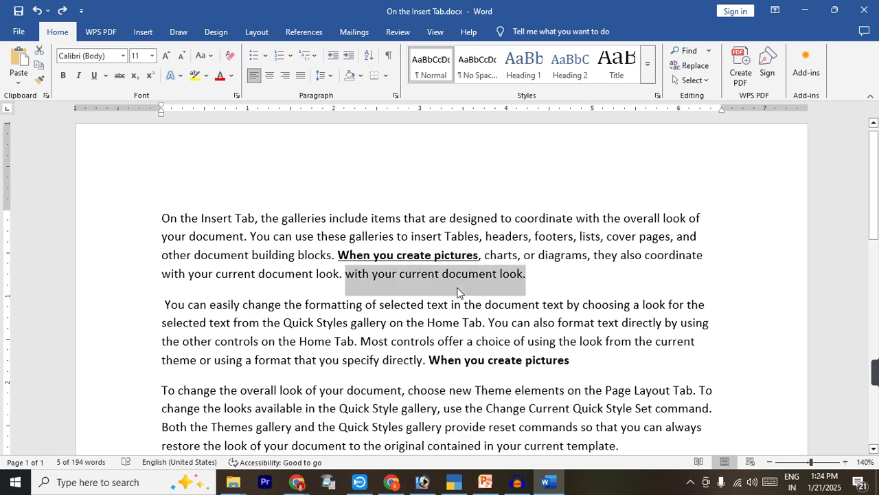
key(ctrl+y)
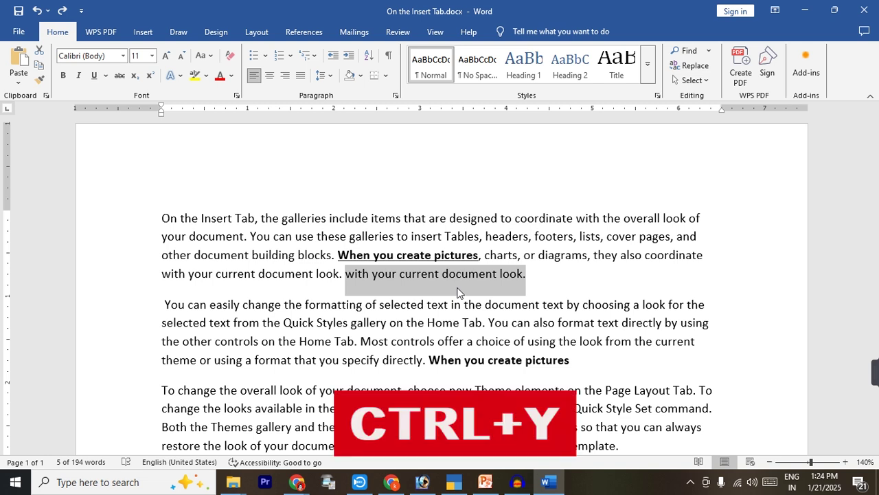
key(ctrl+y)
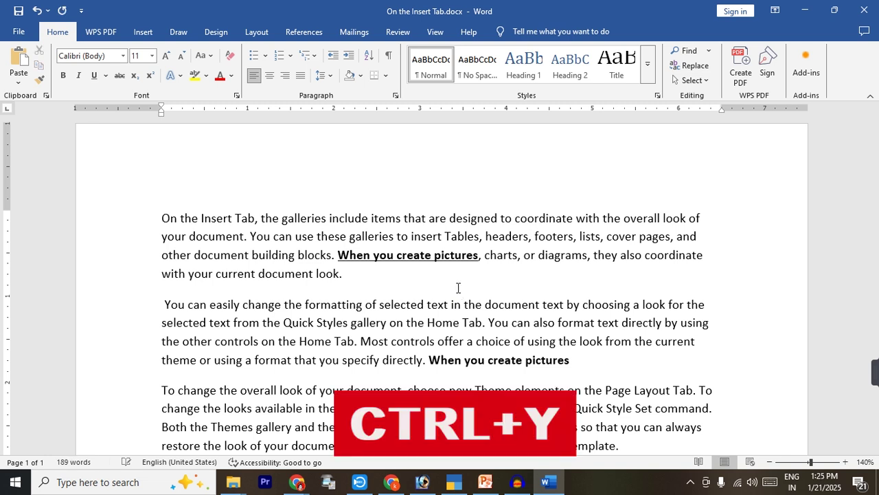